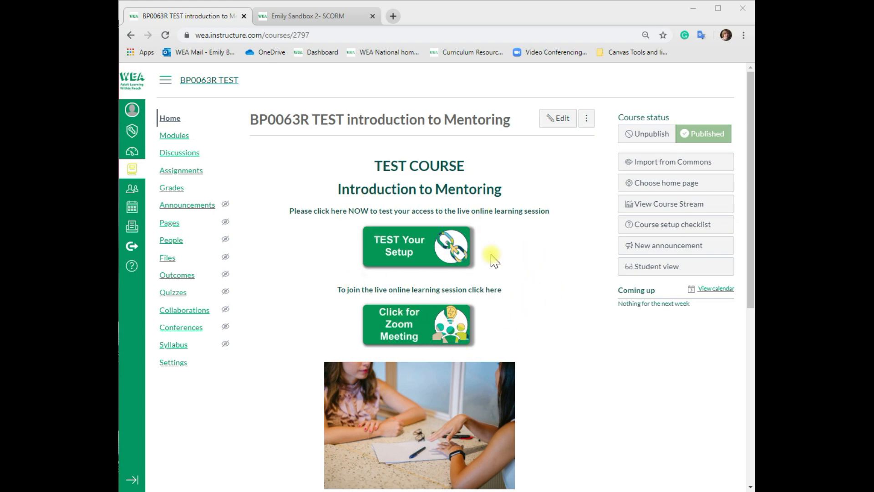
Step: Examine the BP0063R TEST introduction to Mentoring home page and glance at the sandbox course's module list
{"action": "scroll", "coordinate": [498, 267], "scroll_direction": "down", "scroll_amount": 5}
{"action": "scroll", "coordinate": [497, 266], "scroll_direction": "down", "scroll_amount": 3}
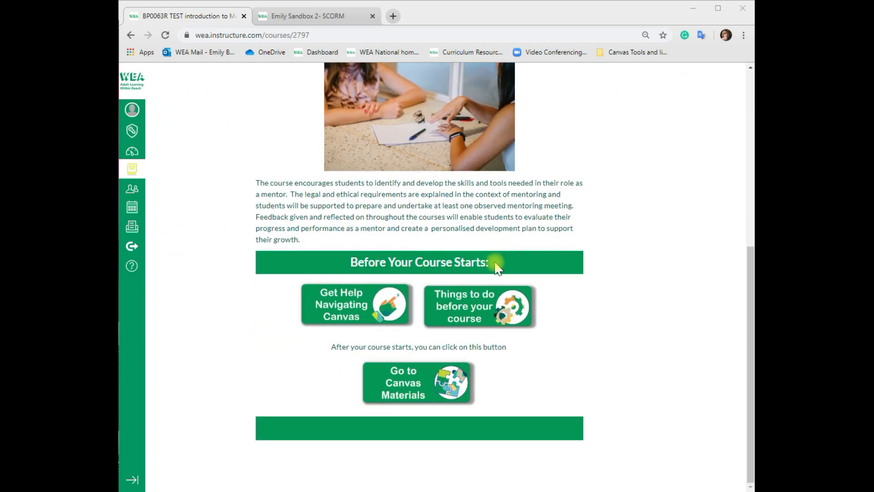
{"action": "scroll", "coordinate": [498, 268], "scroll_direction": "up", "scroll_amount": 8}
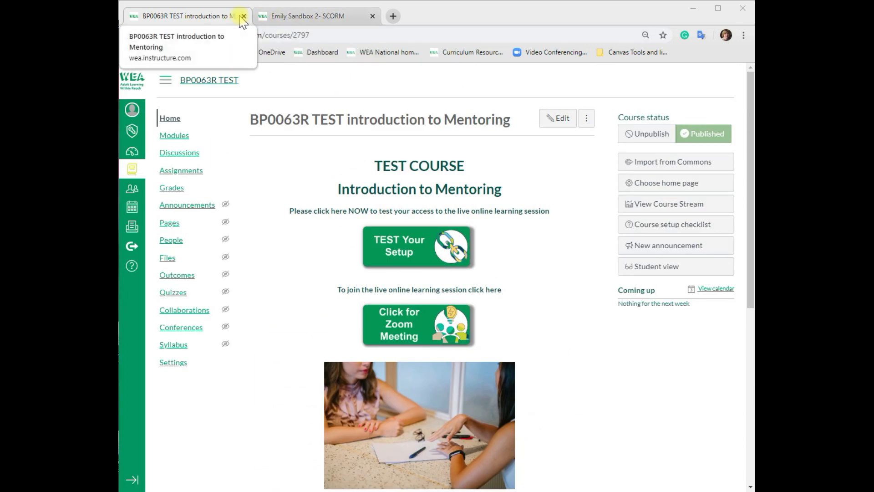
{"action": "left_click", "coordinate": [302, 18]}
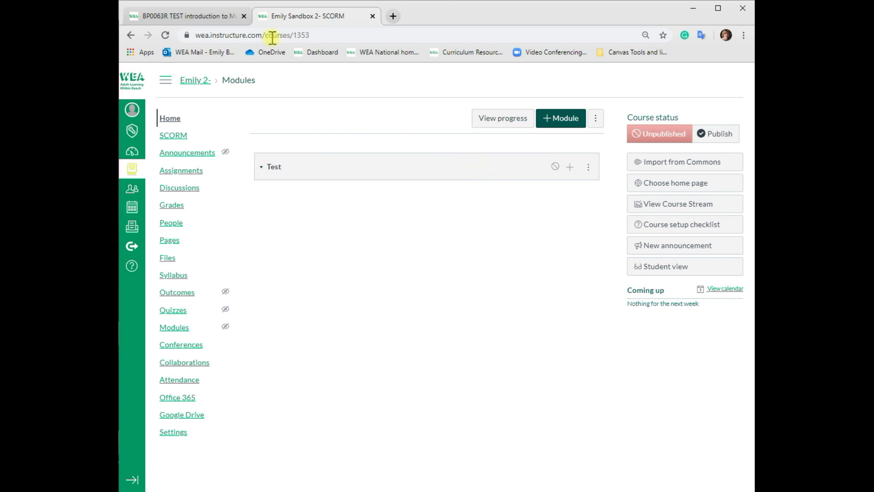
{"action": "left_click", "coordinate": [187, 18]}
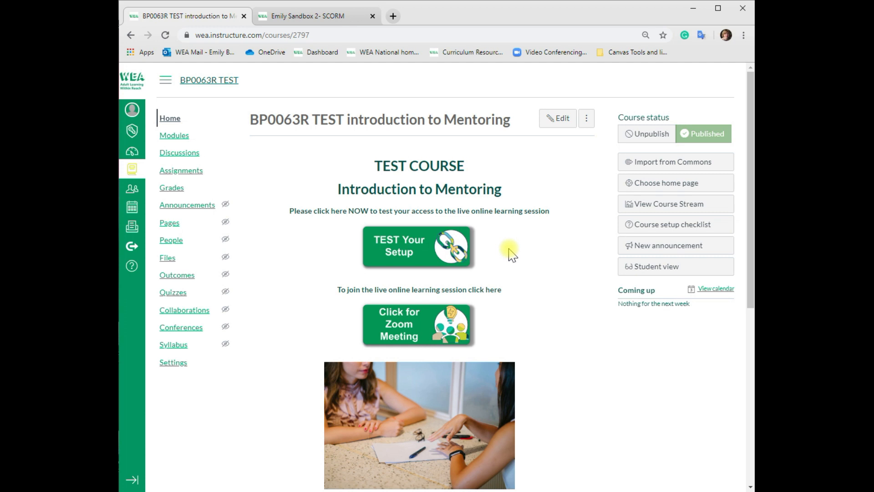
{"action": "scroll", "coordinate": [492, 358], "scroll_direction": "down", "scroll_amount": 5}
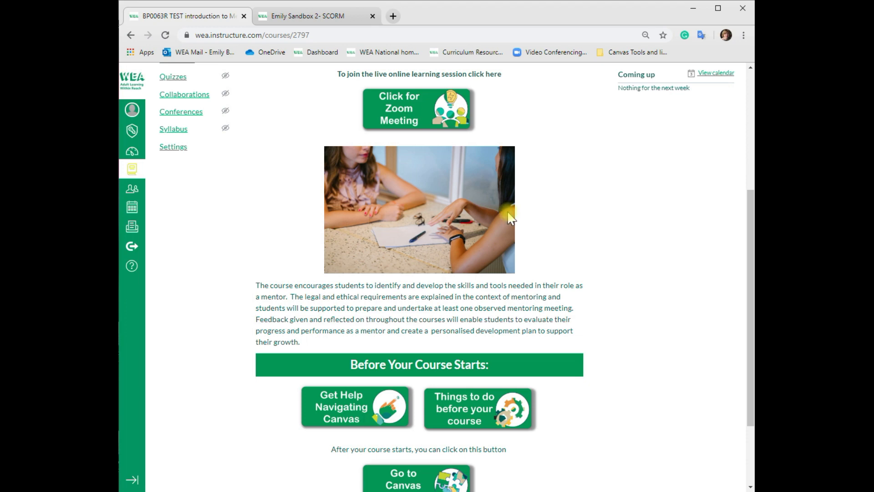
{"action": "scroll", "coordinate": [526, 263], "scroll_direction": "up", "scroll_amount": 5}
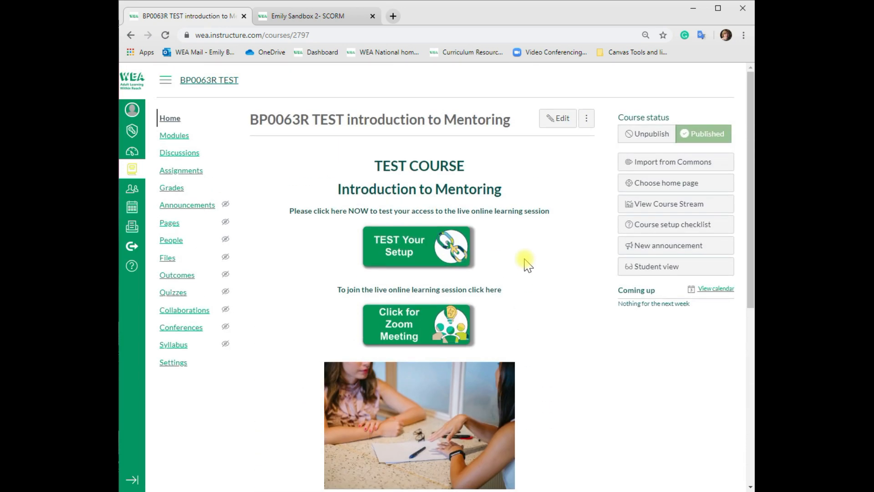
{"action": "scroll", "coordinate": [526, 263], "scroll_direction": "down", "scroll_amount": 7}
{"action": "scroll", "coordinate": [526, 264], "scroll_direction": "up", "scroll_amount": 5}
{"action": "scroll", "coordinate": [526, 263], "scroll_direction": "down", "scroll_amount": 3}
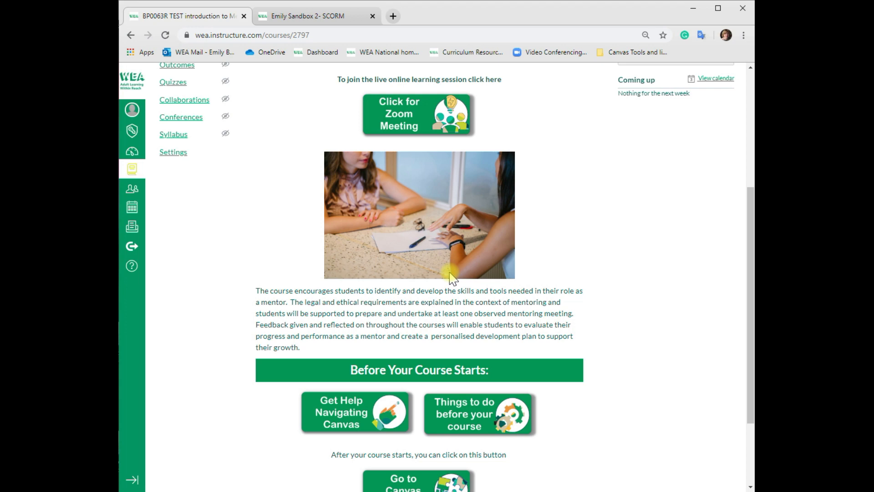
{"action": "scroll", "coordinate": [583, 228], "scroll_direction": "up", "scroll_amount": 5}
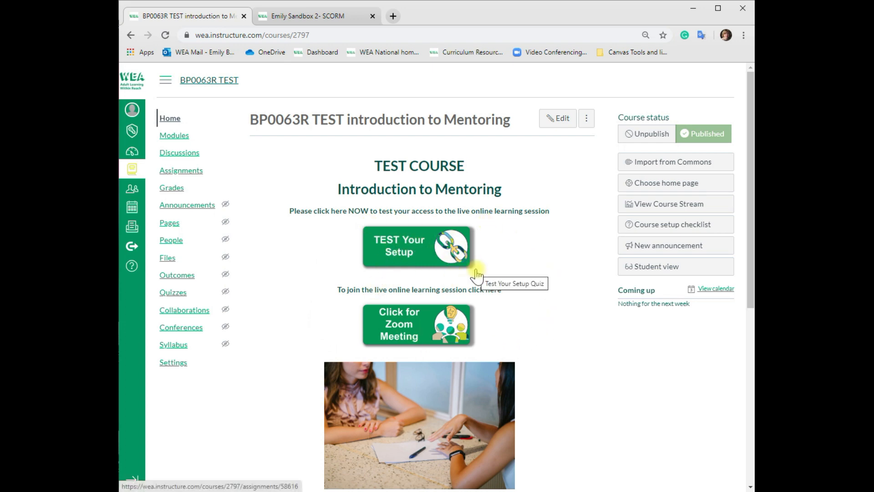
{"action": "scroll", "coordinate": [477, 275], "scroll_direction": "down", "scroll_amount": 5}
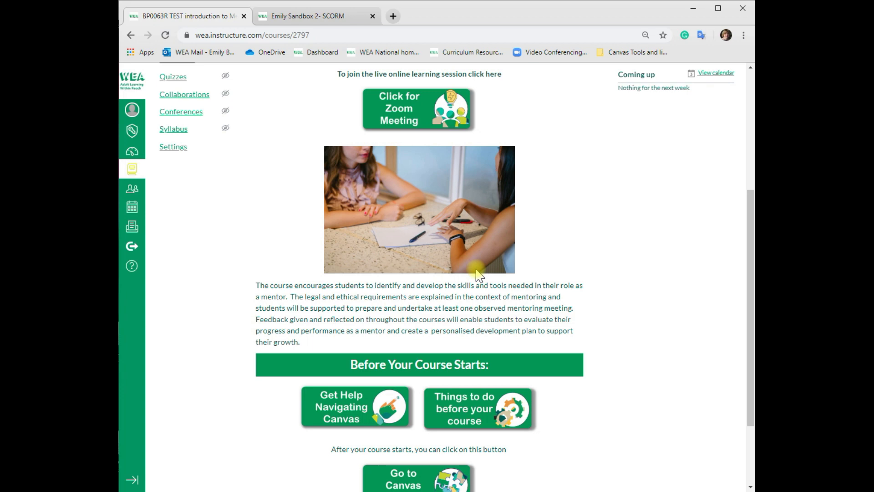
{"action": "scroll", "coordinate": [477, 275], "scroll_direction": "up", "scroll_amount": 5}
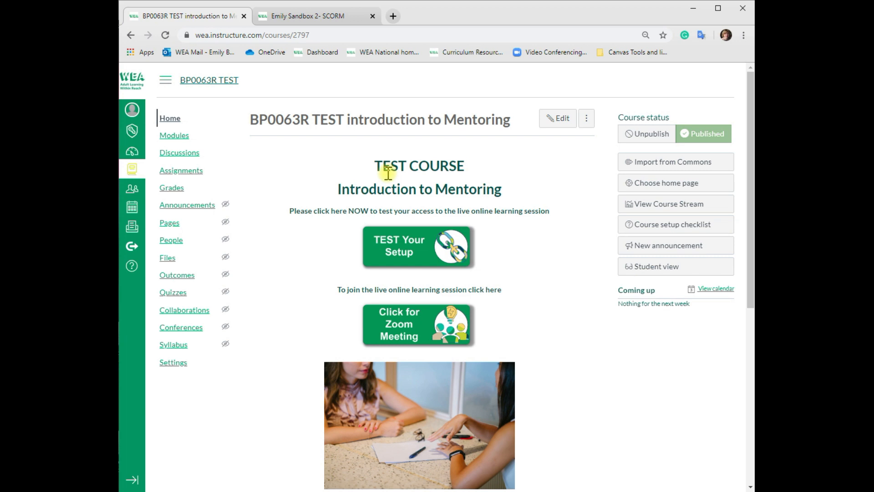
Step: Review all modules of the BP0063R TEST course, from the tutor guidance to the teaching document upload area
{"action": "left_click", "coordinate": [182, 144]}
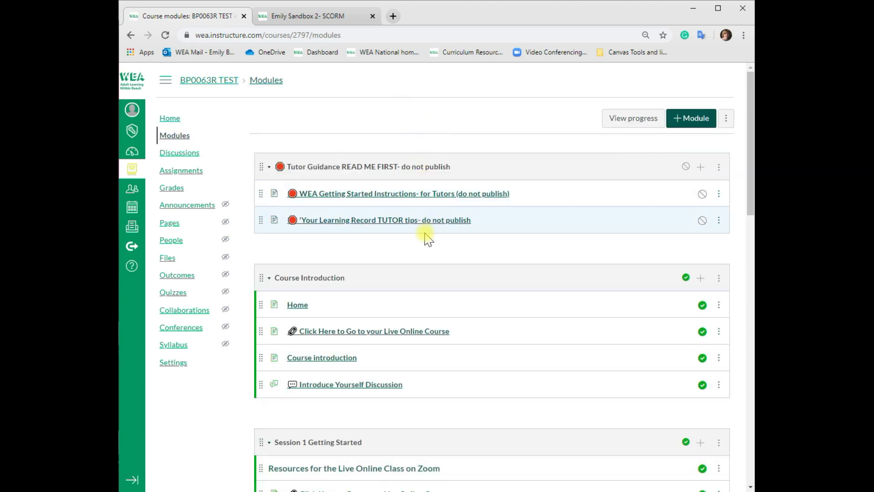
{"action": "scroll", "coordinate": [426, 235], "scroll_direction": "down", "scroll_amount": 3}
{"action": "scroll", "coordinate": [426, 235], "scroll_direction": "down", "scroll_amount": 3}
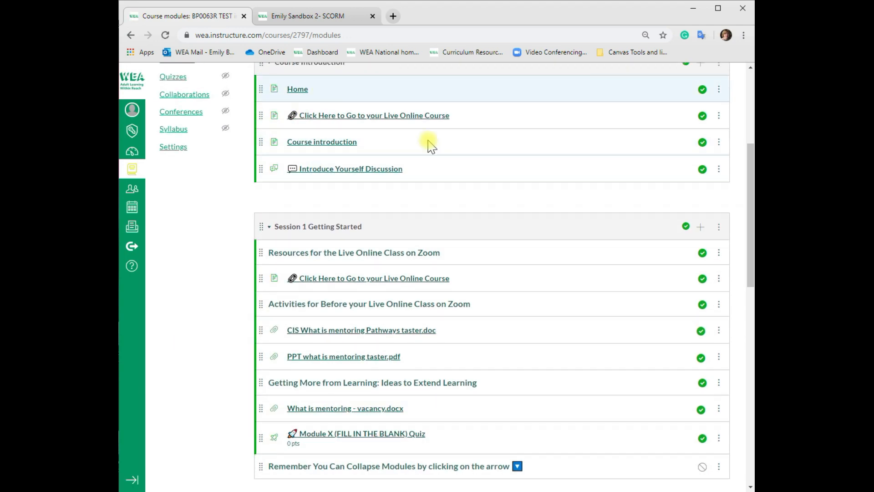
{"action": "scroll", "coordinate": [432, 146], "scroll_direction": "up", "scroll_amount": 3}
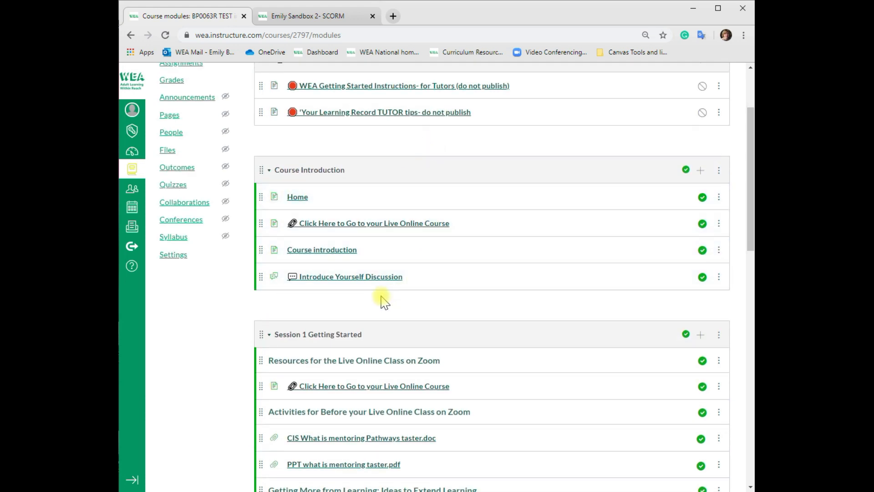
{"action": "scroll", "coordinate": [392, 295], "scroll_direction": "down", "scroll_amount": 6}
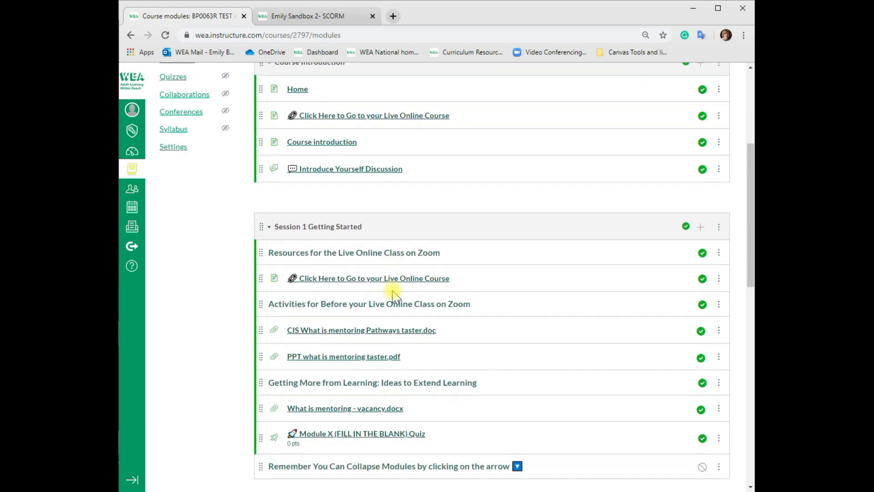
{"action": "scroll", "coordinate": [380, 104], "scroll_direction": "up", "scroll_amount": 3}
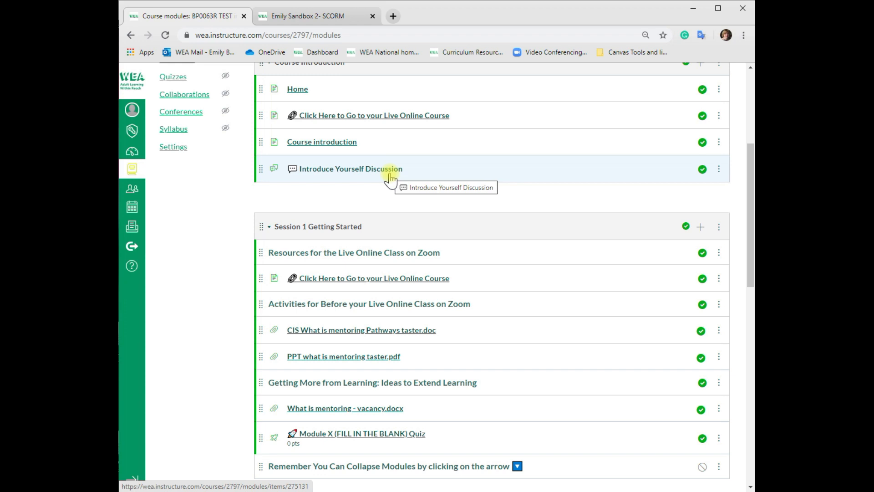
{"action": "scroll", "coordinate": [357, 187], "scroll_direction": "down", "scroll_amount": 3}
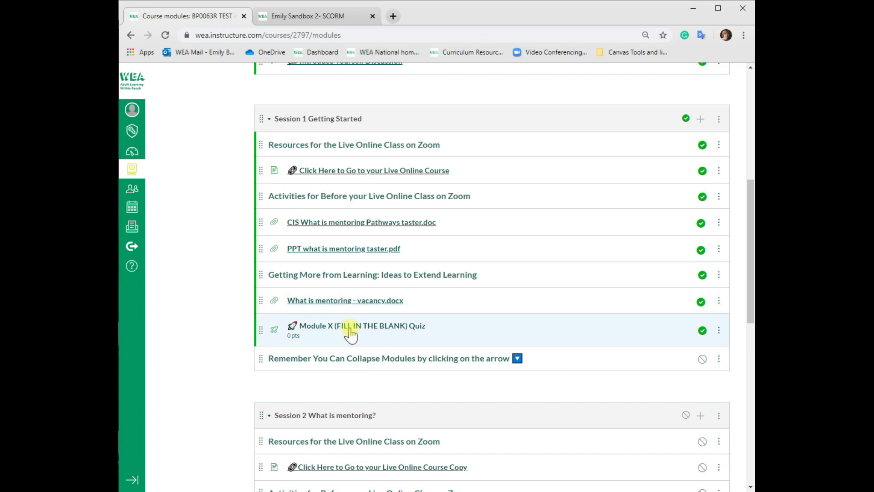
{"action": "scroll", "coordinate": [350, 358], "scroll_direction": "down", "scroll_amount": 2}
{"action": "scroll", "coordinate": [348, 359], "scroll_direction": "down", "scroll_amount": 4}
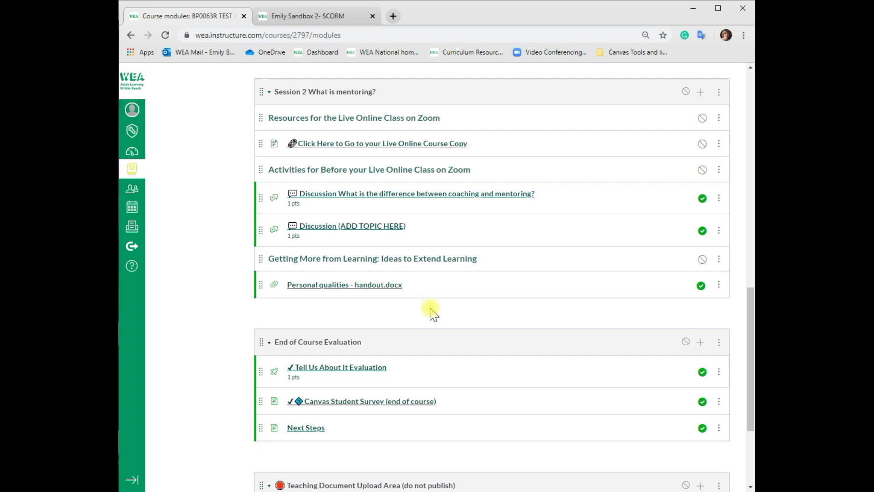
{"action": "scroll", "coordinate": [432, 312], "scroll_direction": "down", "scroll_amount": 3}
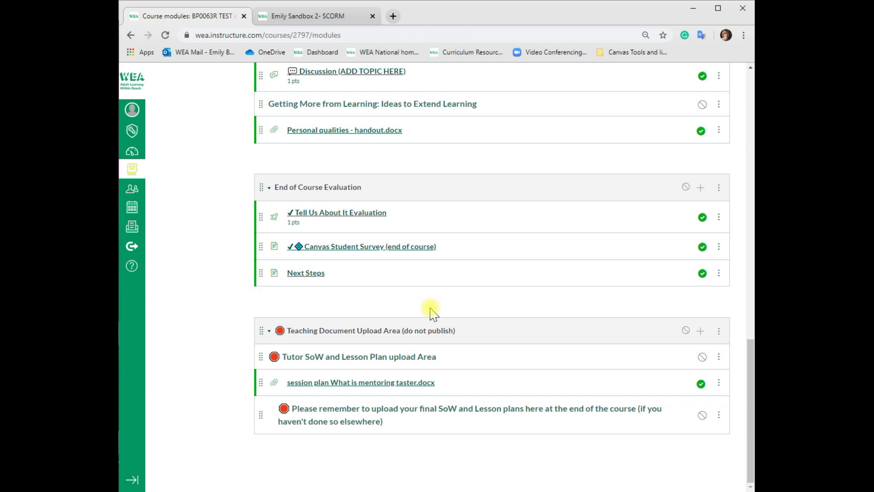
{"action": "scroll", "coordinate": [432, 312], "scroll_direction": "up", "scroll_amount": 20}
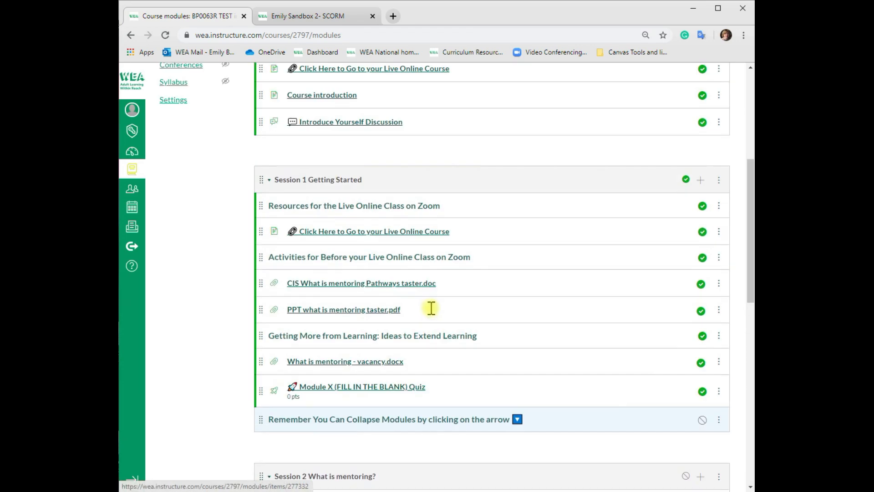
{"action": "scroll", "coordinate": [432, 309], "scroll_direction": "up", "scroll_amount": 6}
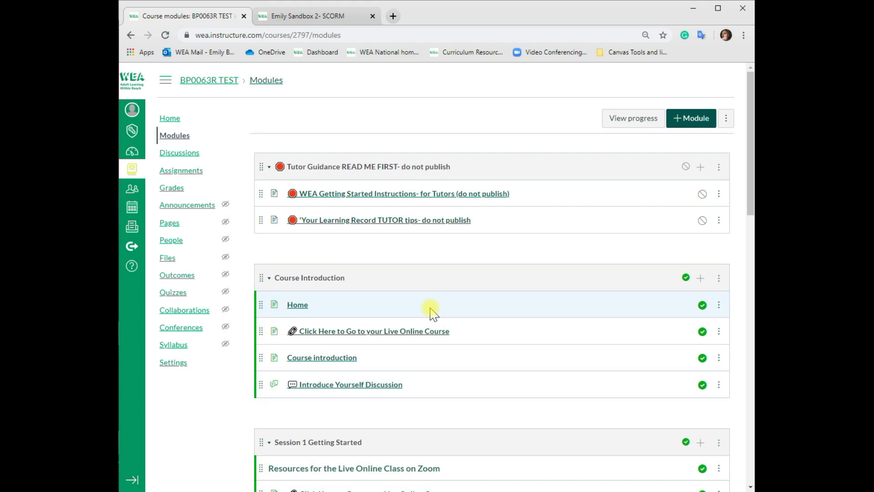
{"action": "scroll", "coordinate": [432, 312], "scroll_direction": "down", "scroll_amount": 20}
{"action": "scroll", "coordinate": [432, 312], "scroll_direction": "up", "scroll_amount": 20}
{"action": "scroll", "coordinate": [431, 314], "scroll_direction": "up", "scroll_amount": 3}
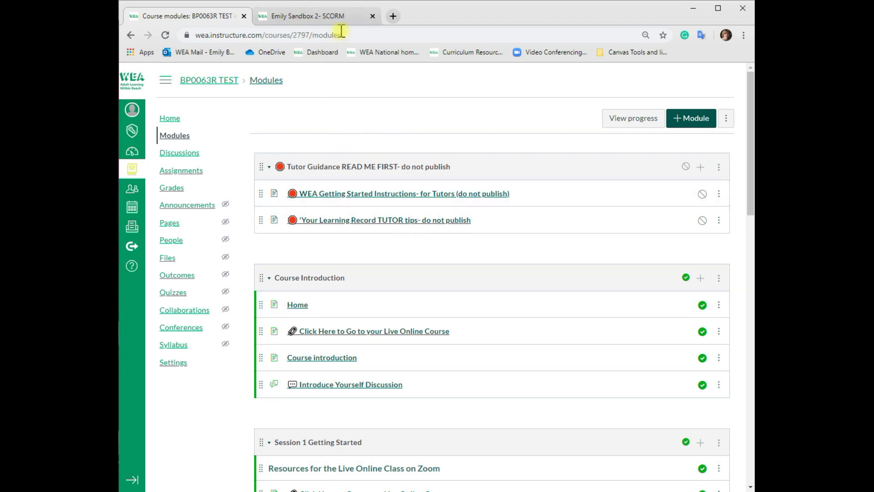
Step: Start a course content import in the sandbox course's settings with the content type Copy a Canvas course
{"action": "left_click", "coordinate": [317, 18]}
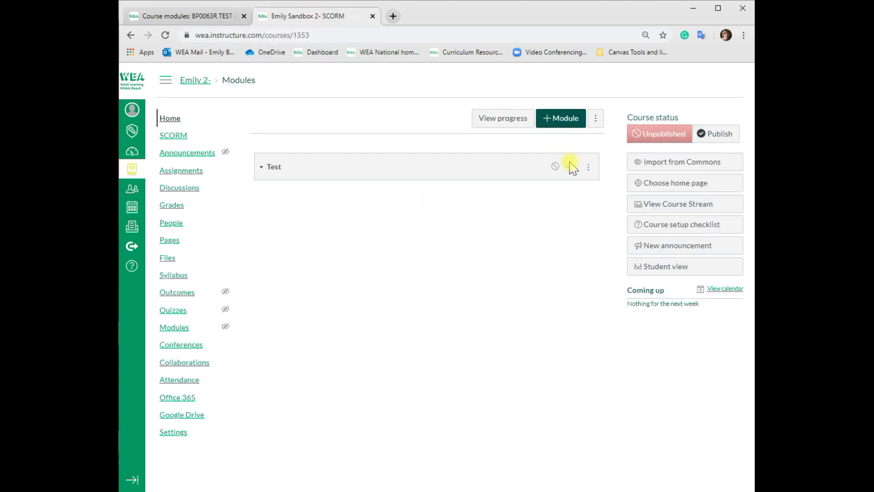
{"action": "left_click", "coordinate": [175, 435]}
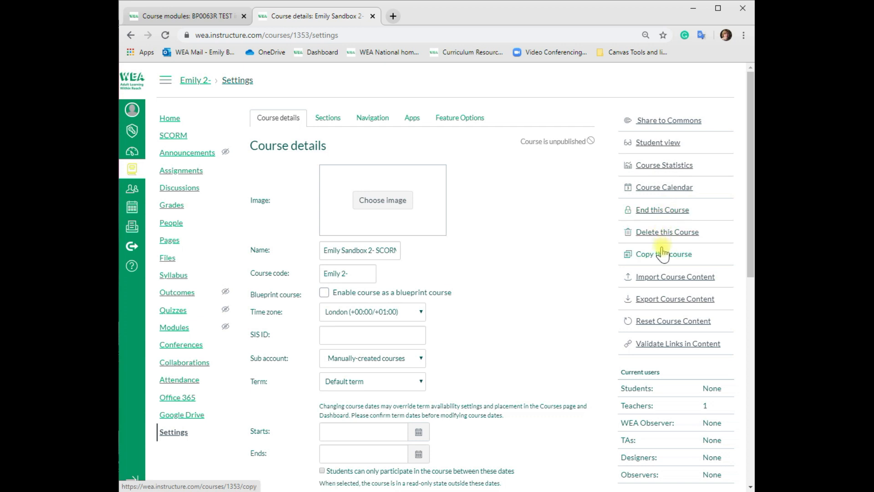
{"action": "left_click", "coordinate": [675, 280]}
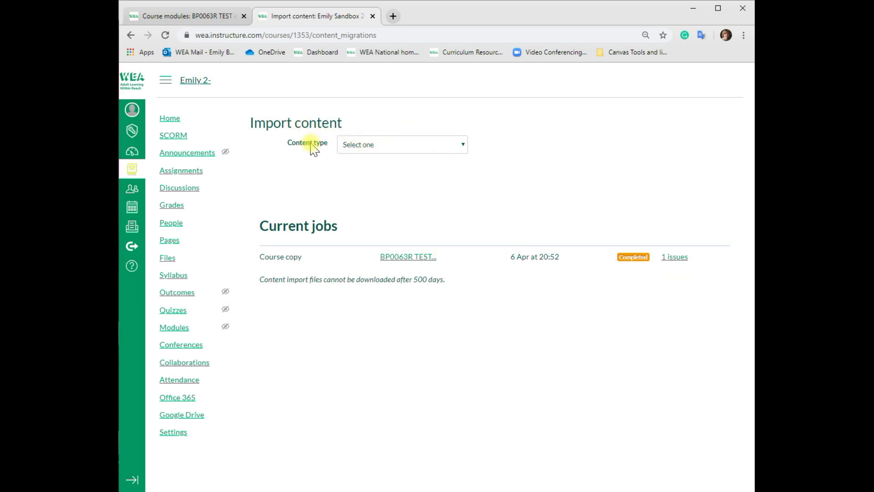
{"action": "left_click", "coordinate": [397, 145]}
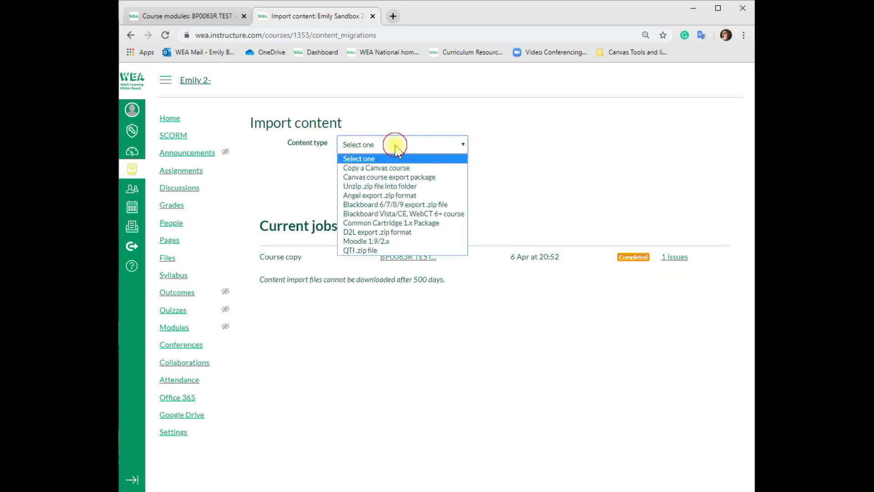
{"action": "left_click", "coordinate": [425, 169]}
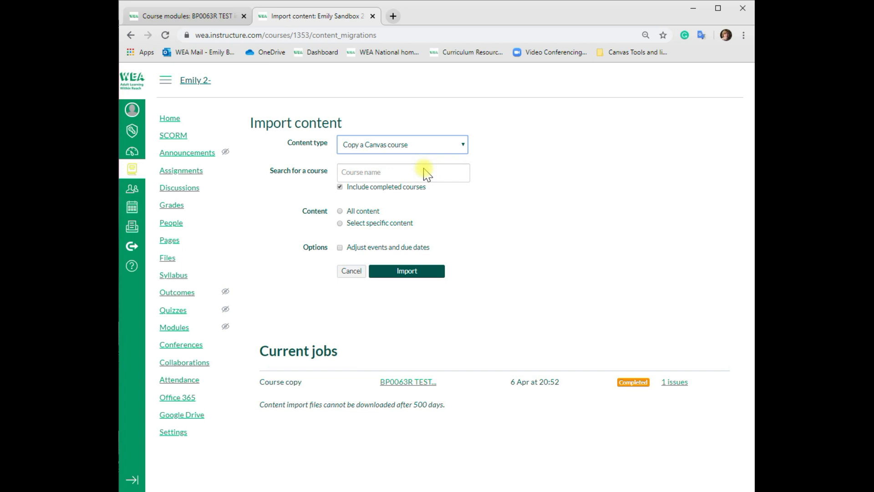
Step: Search for Bp0063, choose BP0063R TEST introduction to Mentoring as the source course, and start the import with specific content selection
{"action": "left_click", "coordinate": [416, 172]}
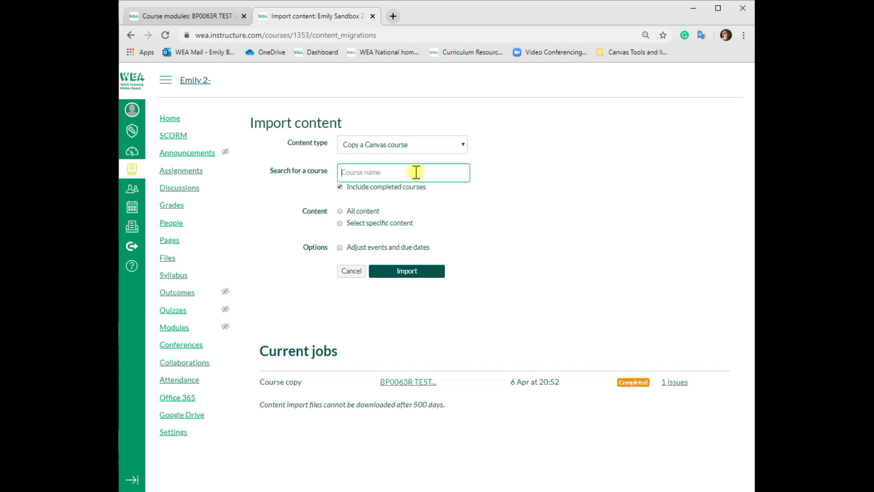
{"action": "type", "text": "Bp00"}
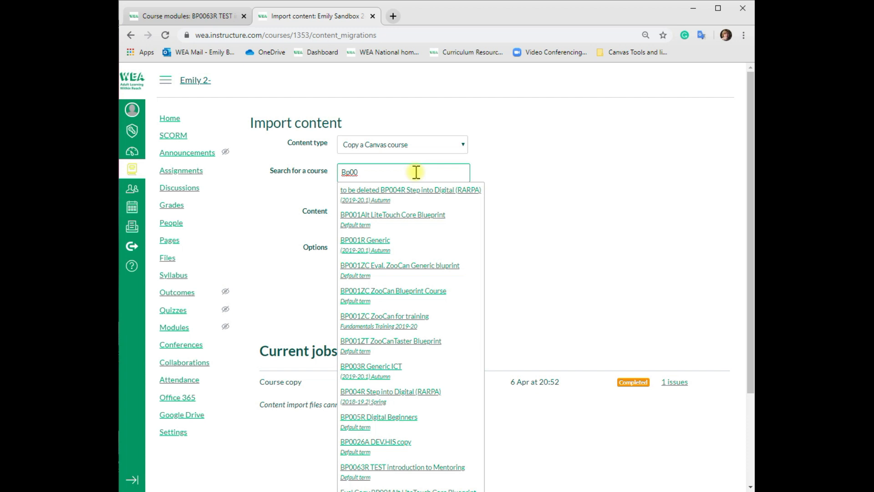
{"action": "type", "text": "63"}
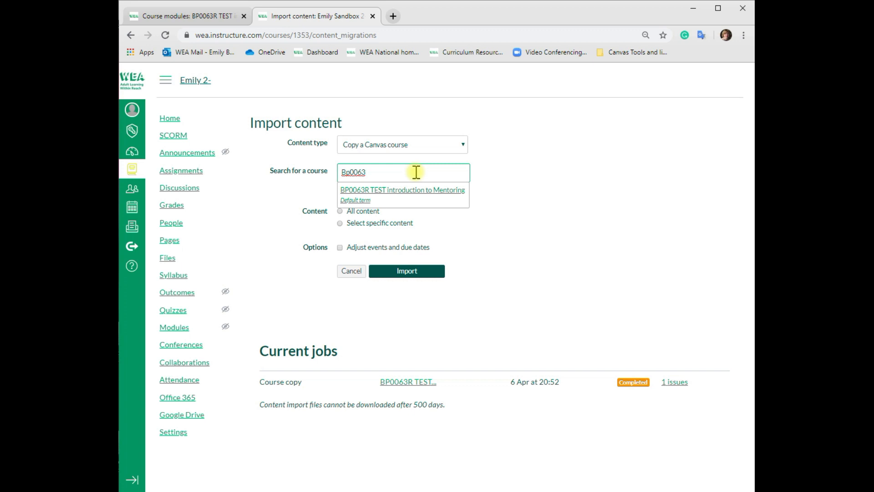
{"action": "left_click", "coordinate": [420, 195]}
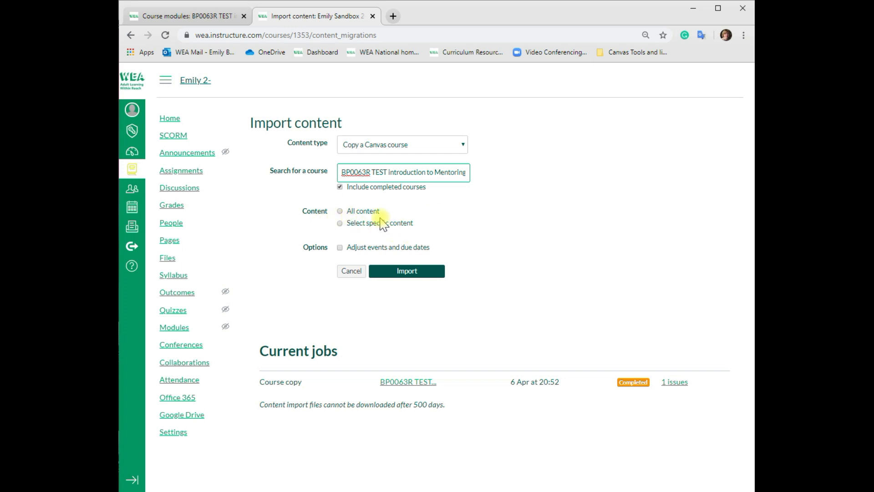
{"action": "left_click", "coordinate": [339, 224]}
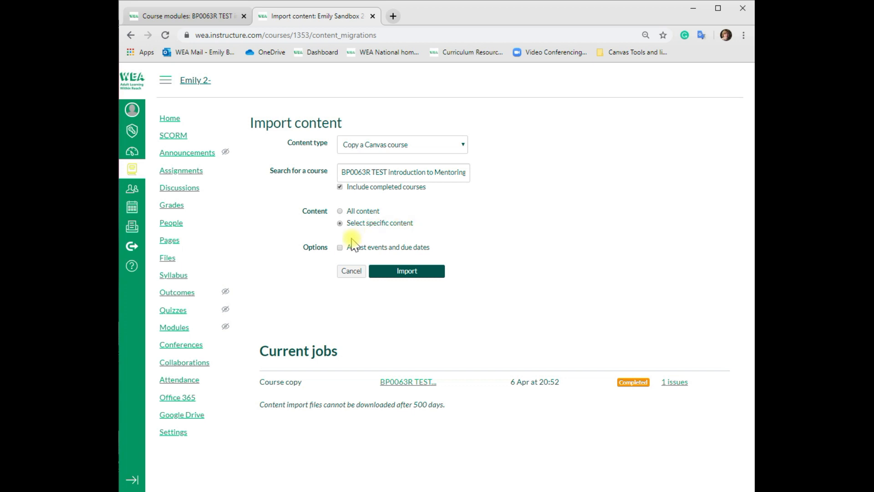
{"action": "left_click", "coordinate": [402, 270]}
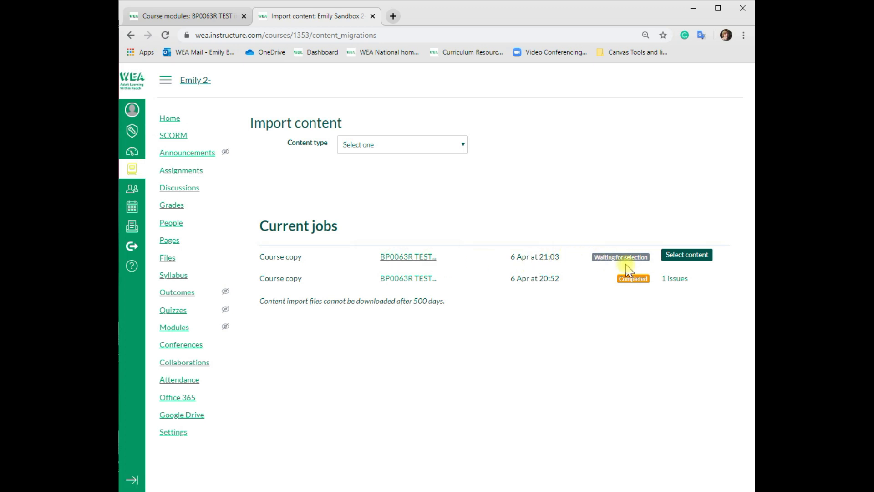
Step: In the pending import's content selection, mark the discussion topic "Discussion What is the difference between coaching and mentoring?"
{"action": "left_click", "coordinate": [688, 260]}
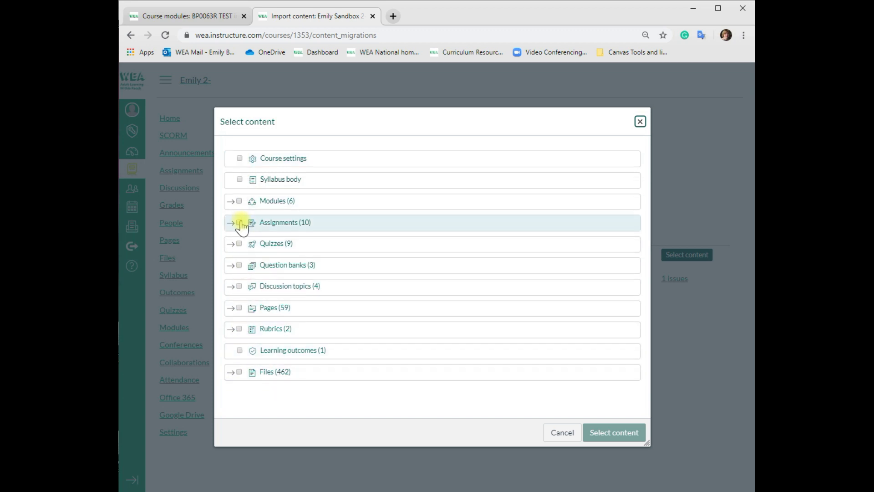
{"action": "left_click", "coordinate": [230, 287]}
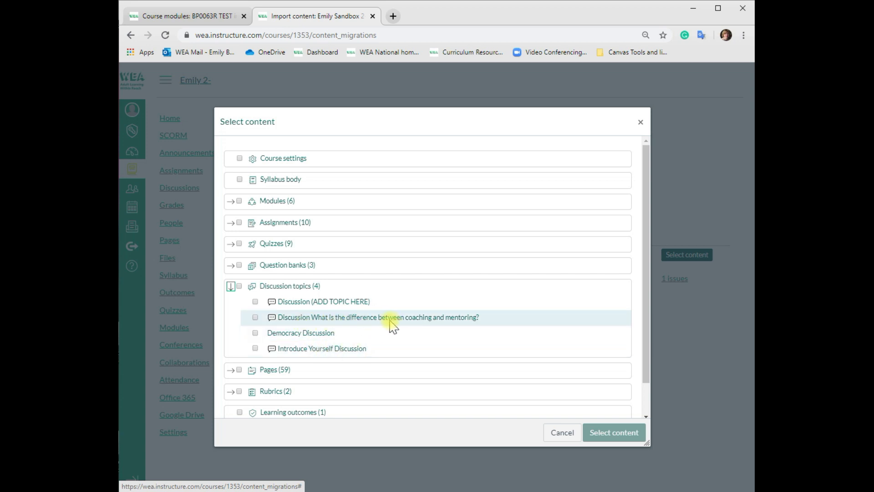
{"action": "left_click", "coordinate": [256, 317]}
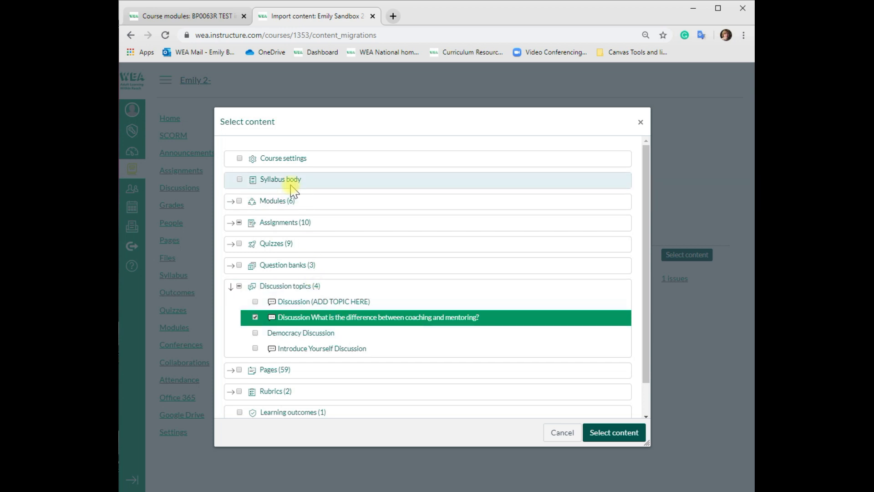
Step: Expand the Files category in the content selection and inspect the contents of the Blueprint core files/Goal Setting Icons folder
{"action": "scroll", "coordinate": [287, 248], "scroll_direction": "down", "scroll_amount": 1}
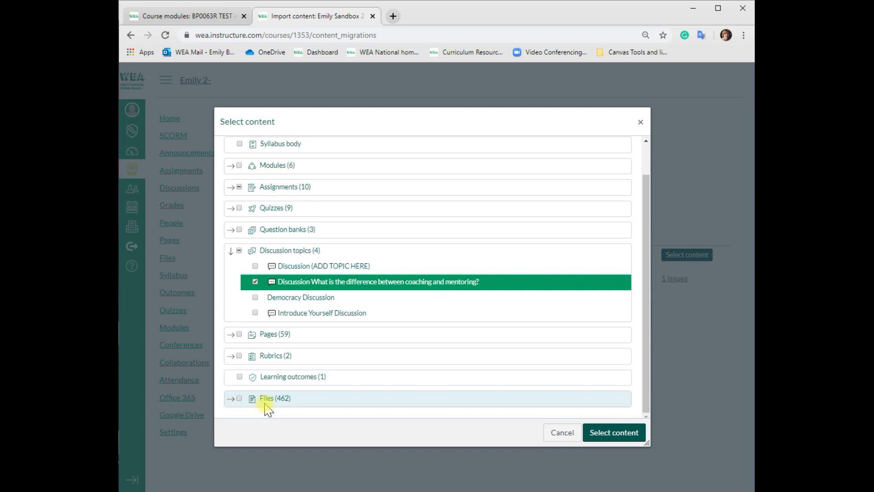
{"action": "left_click", "coordinate": [239, 399]}
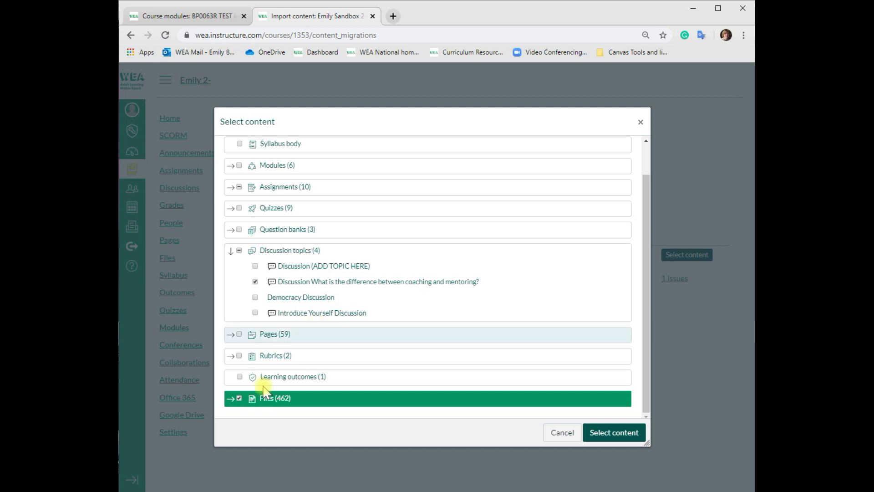
{"action": "left_click", "coordinate": [230, 398]}
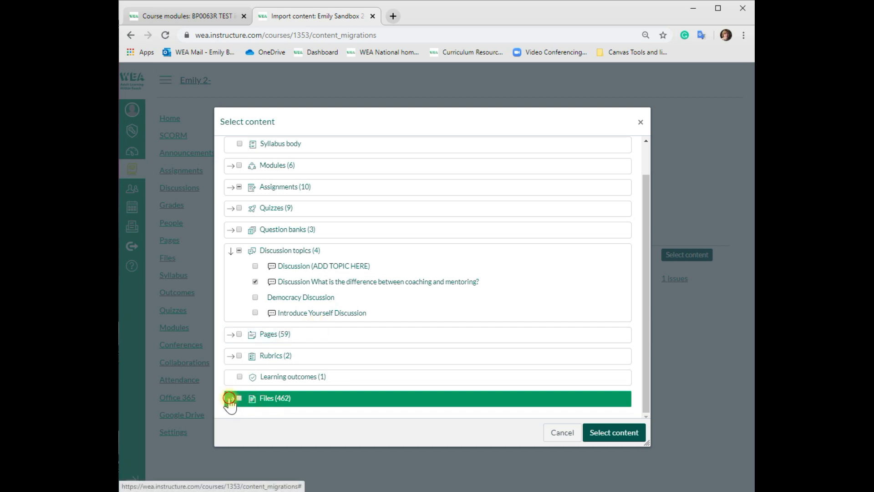
{"action": "scroll", "coordinate": [384, 332], "scroll_direction": "down", "scroll_amount": 4}
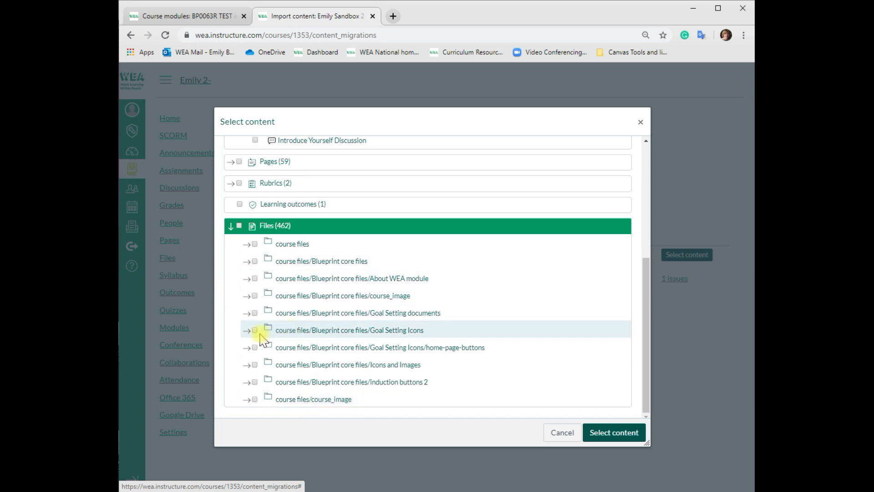
{"action": "left_click", "coordinate": [247, 332]}
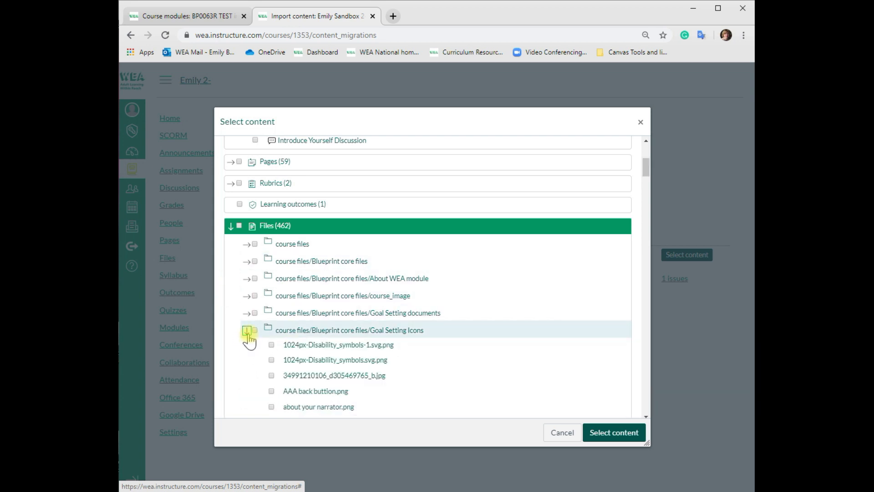
{"action": "left_click", "coordinate": [247, 332]}
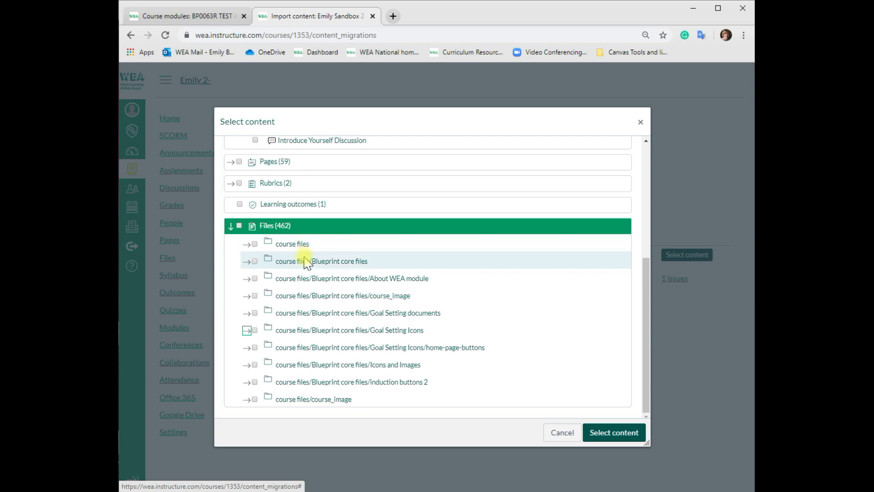
Step: Expand the course files folder and mark What is mentoring - vacancy.docx for import
{"action": "left_click", "coordinate": [246, 245]}
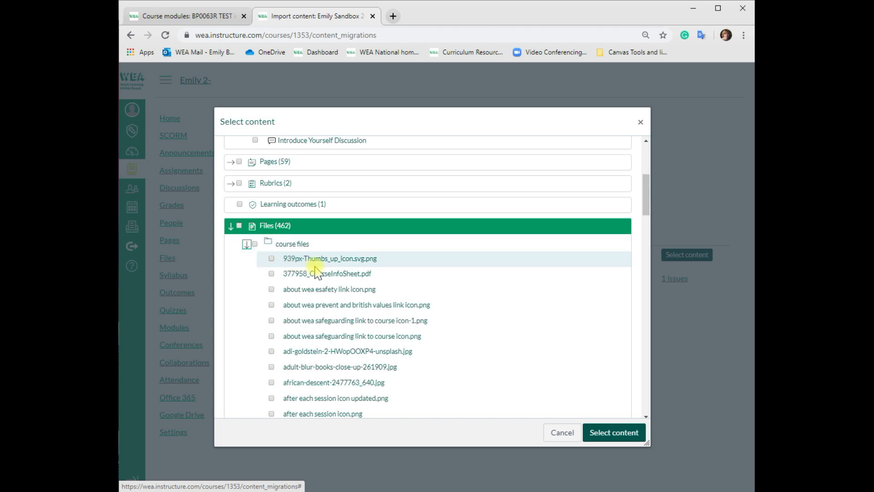
{"action": "scroll", "coordinate": [359, 329], "scroll_direction": "down", "scroll_amount": 15}
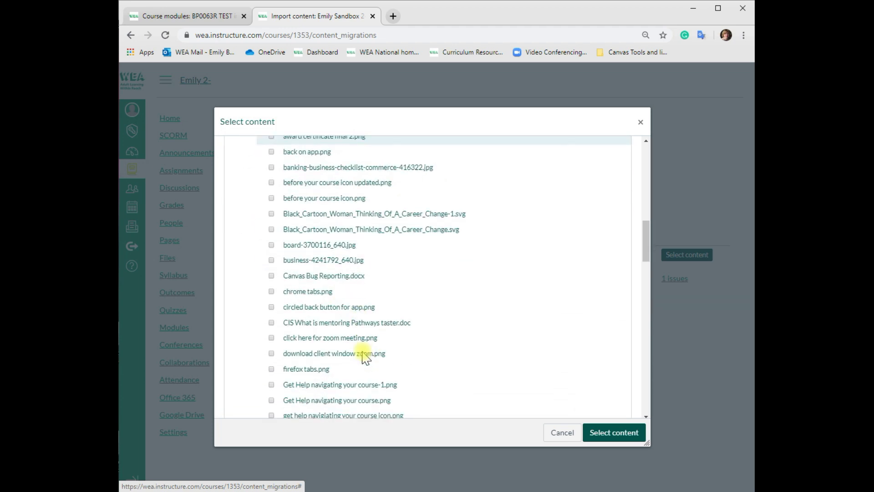
{"action": "scroll", "coordinate": [364, 358], "scroll_direction": "down", "scroll_amount": 10}
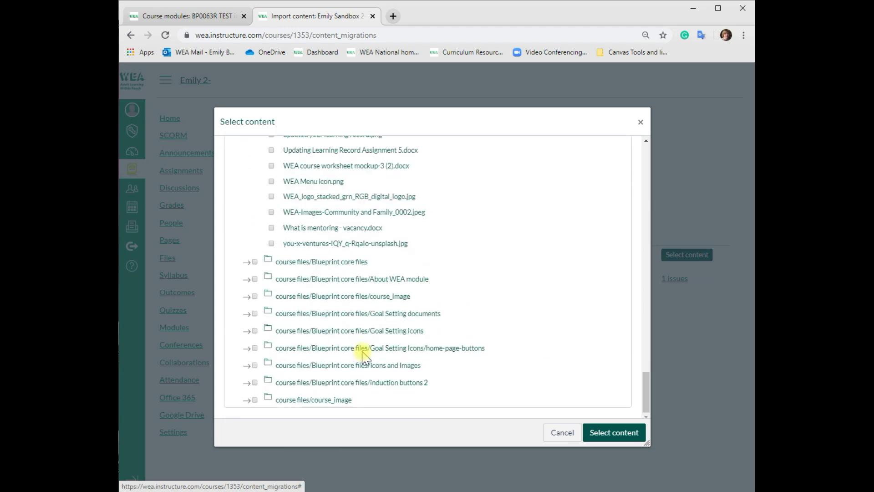
{"action": "scroll", "coordinate": [364, 358], "scroll_direction": "up", "scroll_amount": 3}
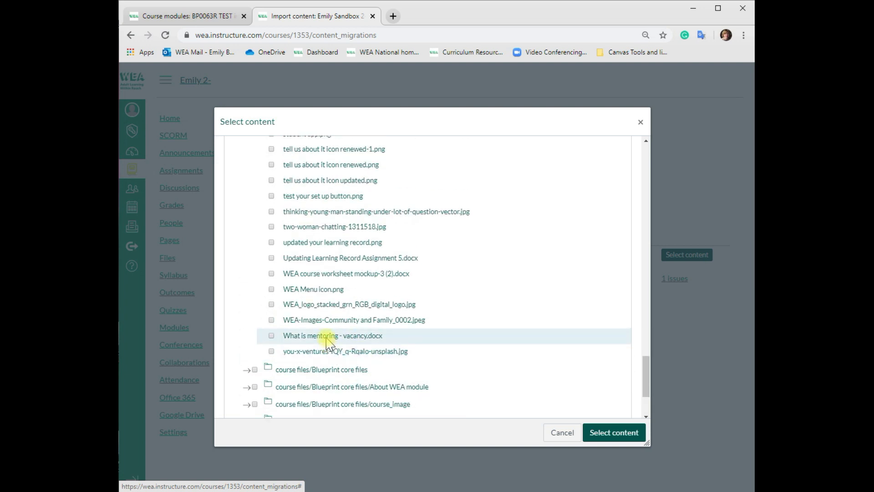
{"action": "left_click", "coordinate": [272, 337]}
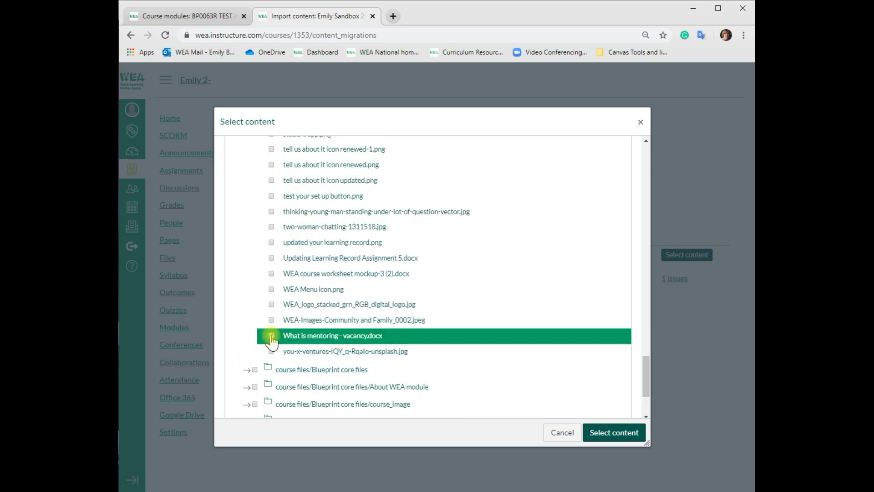
Step: Also mark CIS What is mentoring Pathways taster.doc and PPT what is mentoring taster.pdf in the course files folder
{"action": "scroll", "coordinate": [314, 328], "scroll_direction": "up", "scroll_amount": 15}
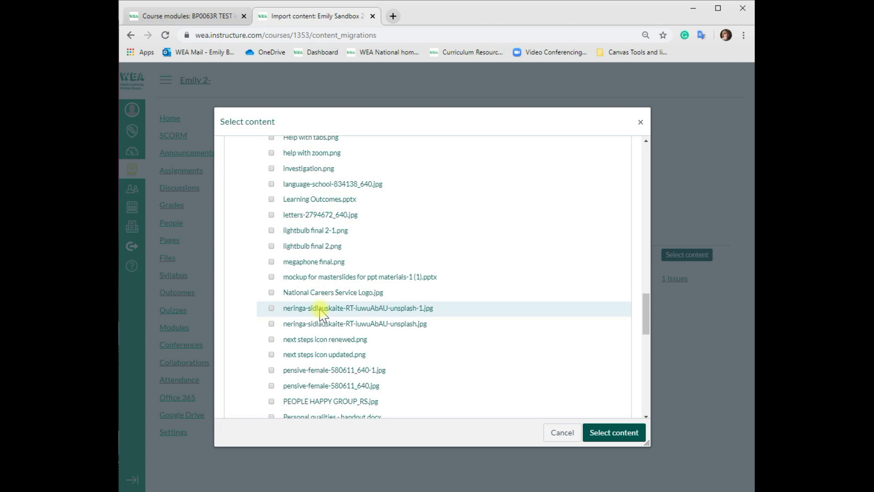
{"action": "scroll", "coordinate": [322, 315], "scroll_direction": "up", "scroll_amount": 20}
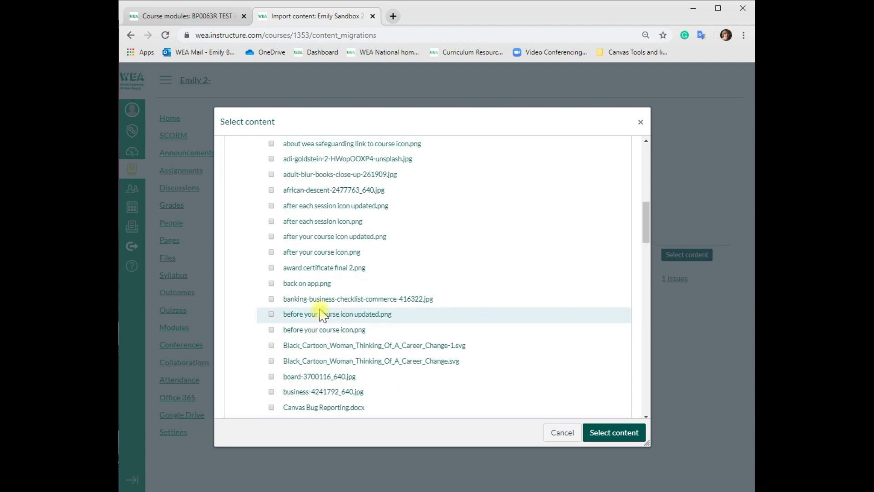
{"action": "scroll", "coordinate": [321, 314], "scroll_direction": "down", "scroll_amount": 10}
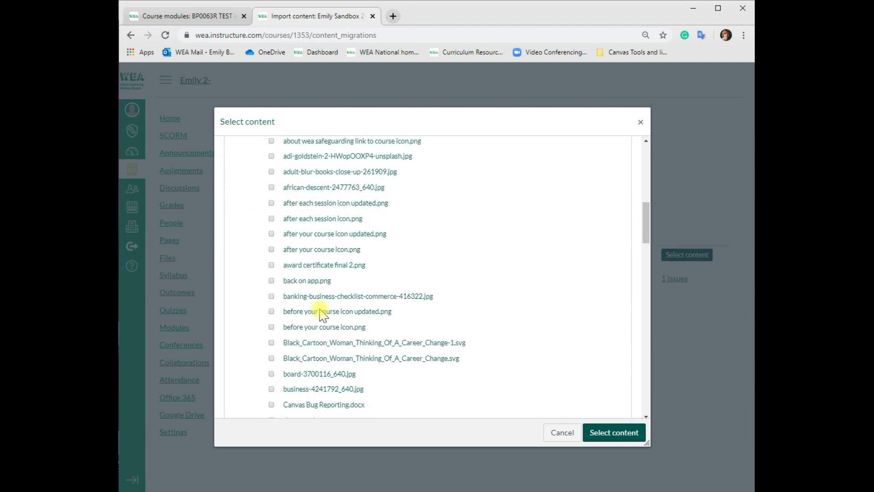
{"action": "left_click", "coordinate": [304, 236]}
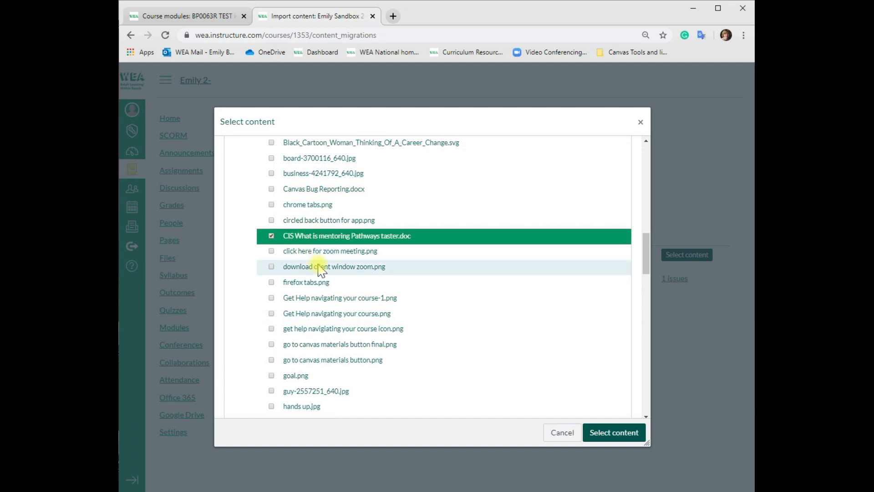
{"action": "scroll", "coordinate": [320, 269], "scroll_direction": "down", "scroll_amount": 14}
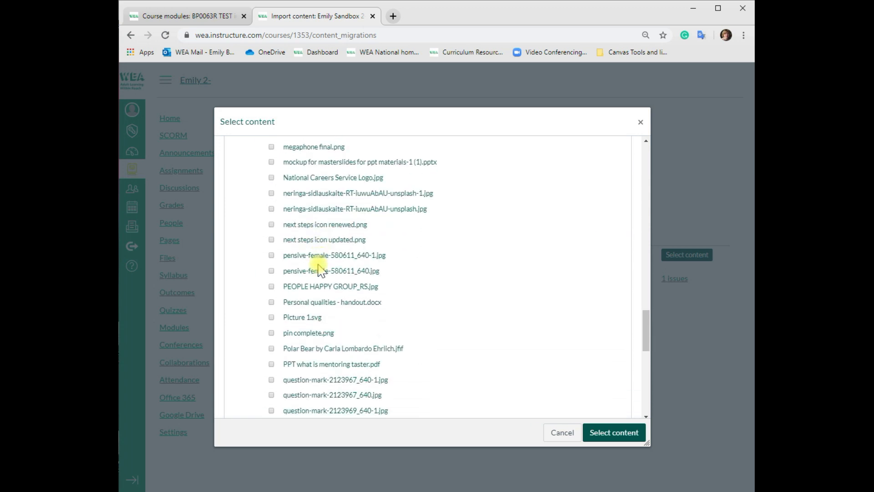
{"action": "left_click", "coordinate": [314, 365]}
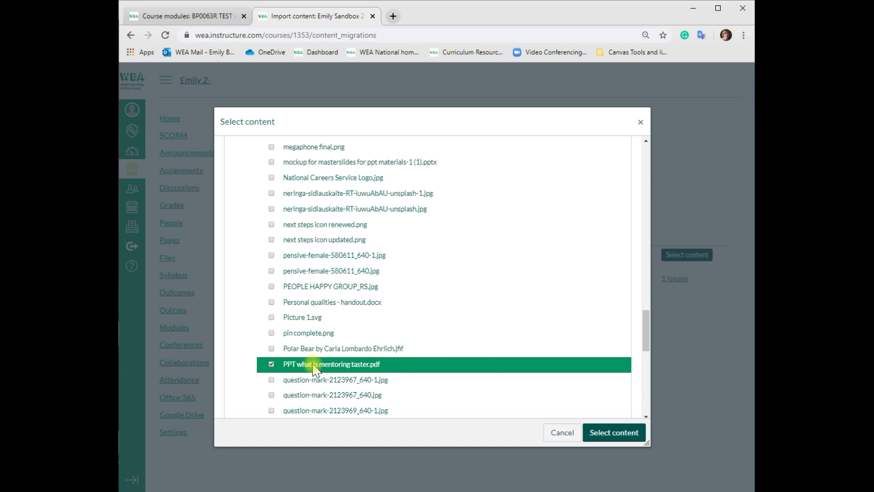
Step: Review the marked content, submit the selection for import, and show the issues of the earlier course copy job
{"action": "scroll", "coordinate": [313, 365], "scroll_direction": "down", "scroll_amount": 10}
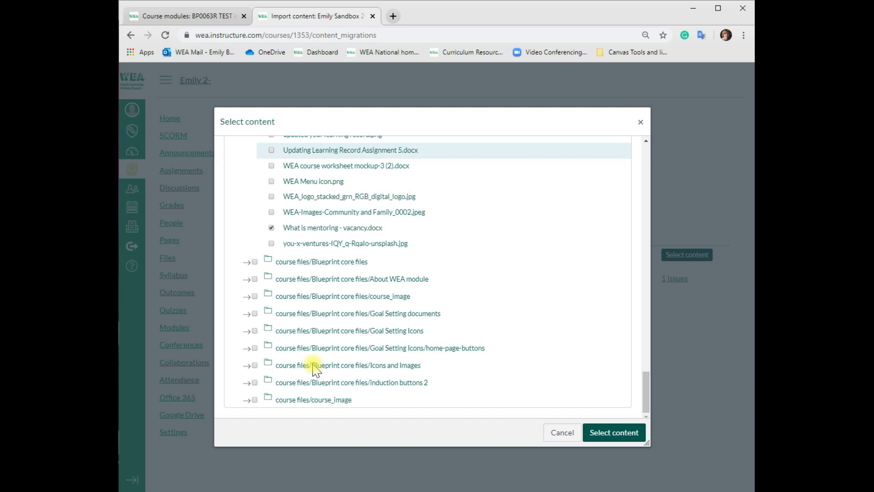
{"action": "scroll", "coordinate": [474, 387], "scroll_direction": "up", "scroll_amount": 20}
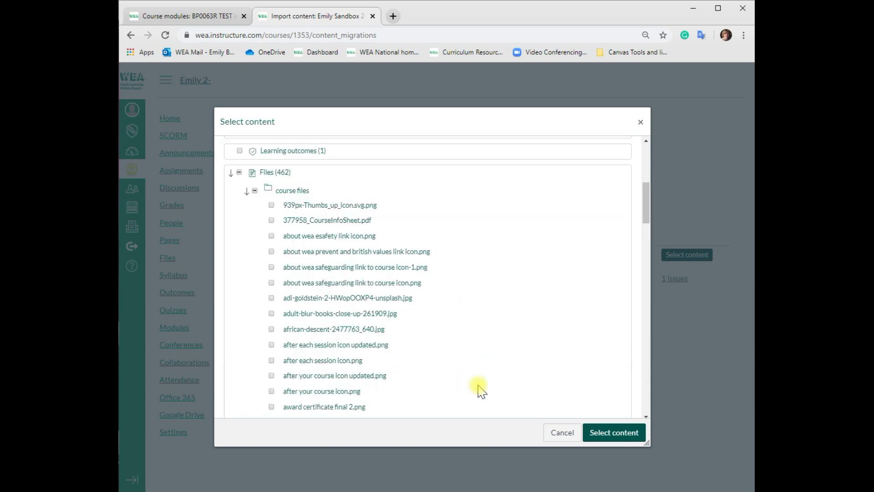
{"action": "scroll", "coordinate": [477, 386], "scroll_direction": "up", "scroll_amount": 10}
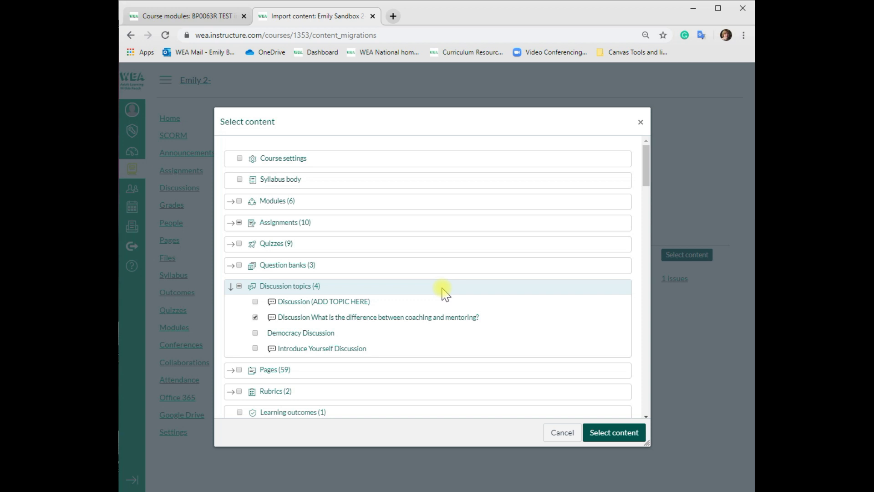
{"action": "left_click", "coordinate": [615, 434]}
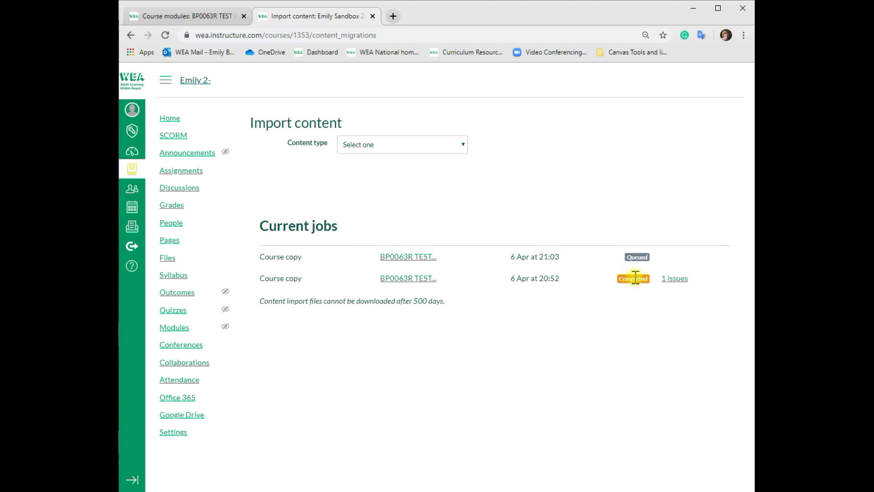
{"action": "left_click", "coordinate": [672, 281]}
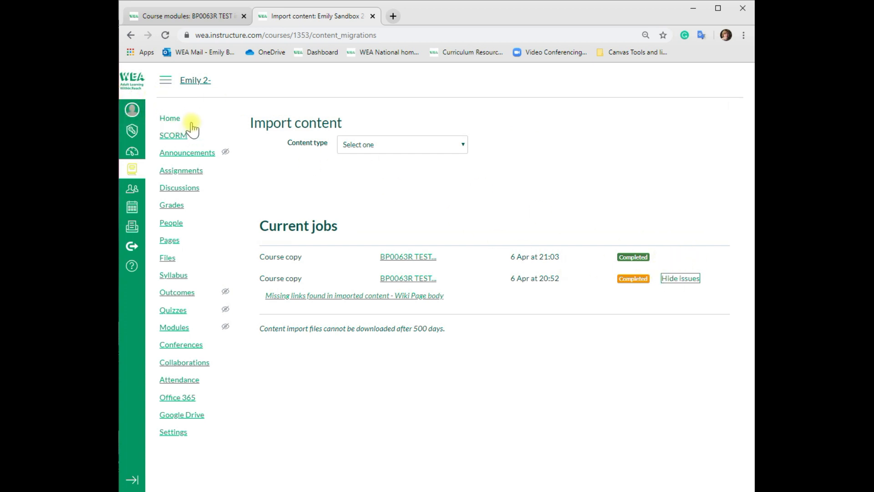
Step: Check the sandbox course's discussions list for the imported coaching and mentoring discussion
{"action": "left_click", "coordinate": [186, 191]}
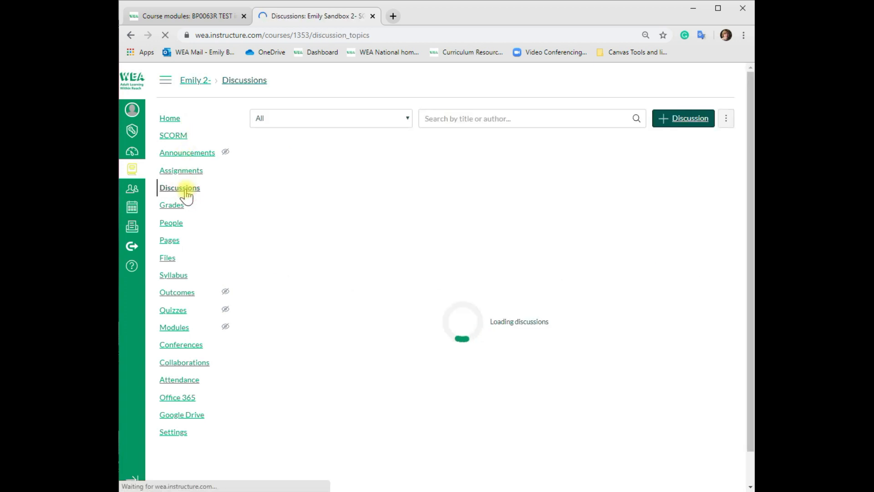
{"action": "scroll", "coordinate": [344, 272], "scroll_direction": "down", "scroll_amount": 2}
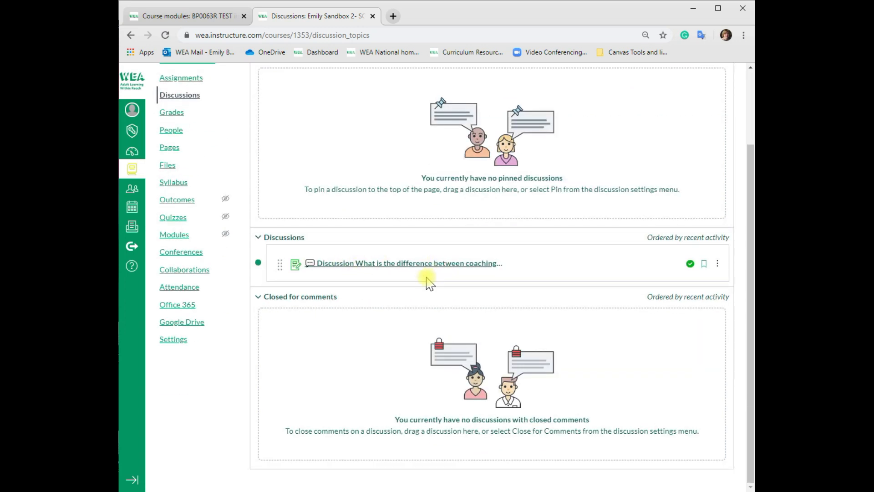
{"action": "scroll", "coordinate": [428, 283], "scroll_direction": "up", "scroll_amount": 2}
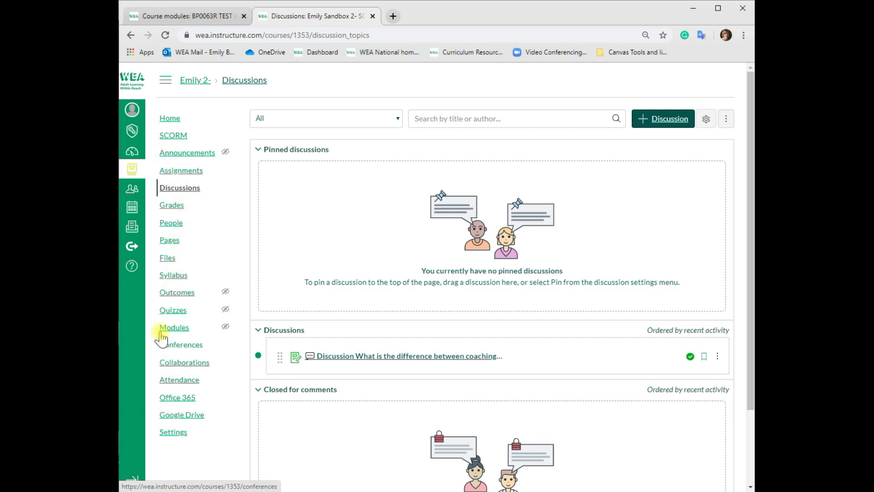
Step: Add a module named "For Export to new course" to the sandbox course
{"action": "left_click", "coordinate": [207, 326]}
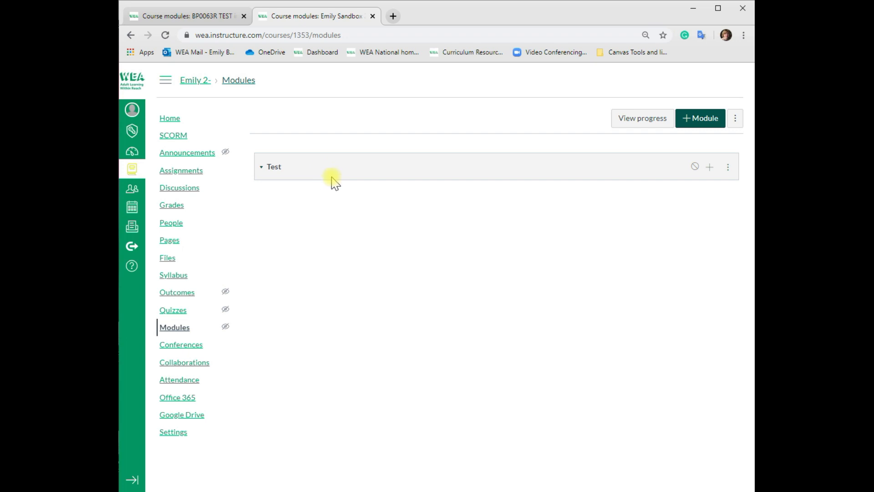
{"action": "left_click", "coordinate": [688, 120]}
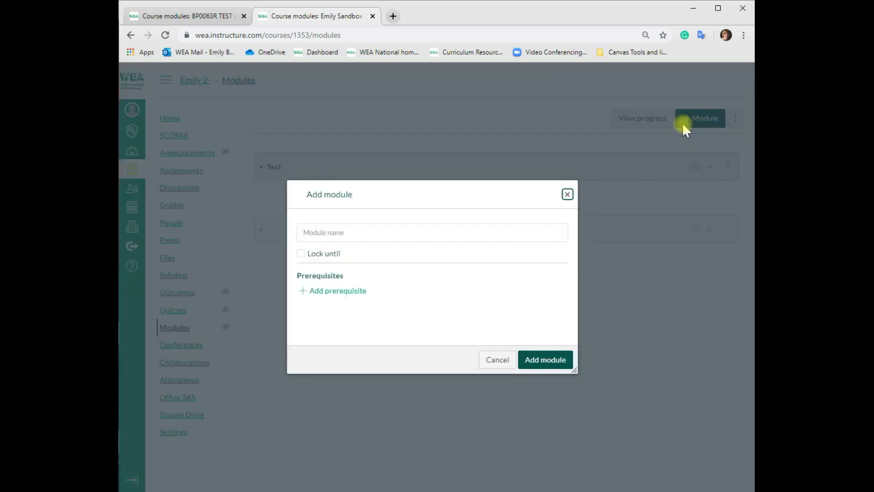
{"action": "left_click", "coordinate": [332, 233]}
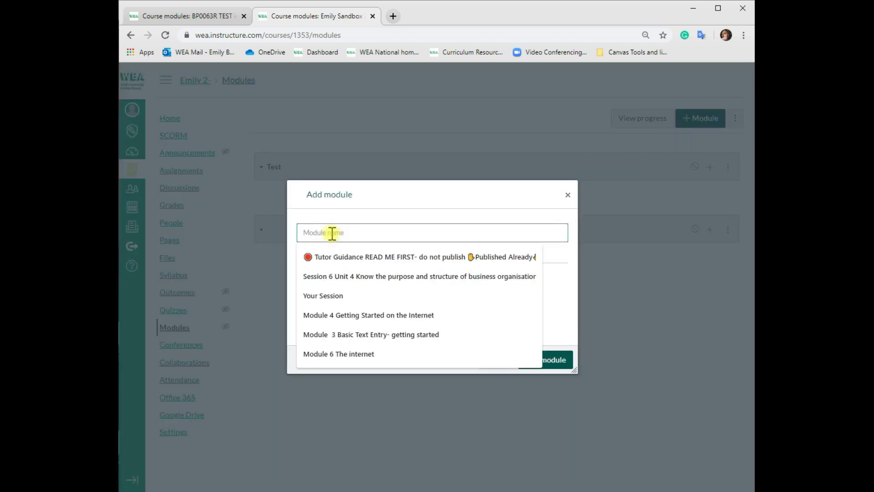
{"action": "type", "text": "For Export to new course"}
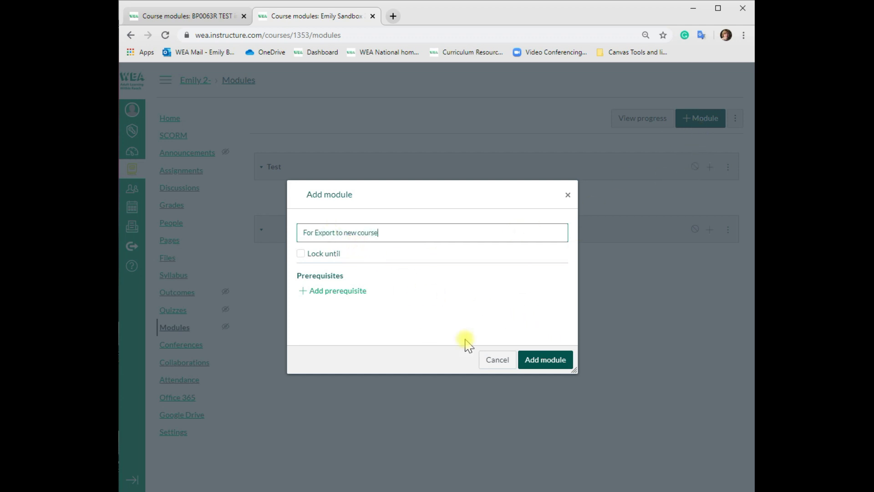
{"action": "left_click", "coordinate": [539, 362]}
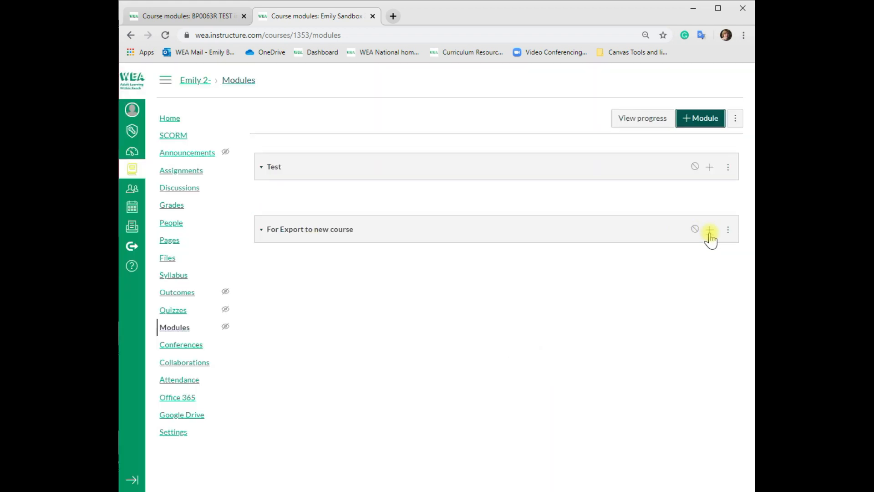
Step: Add the discussion "Discussion What is the difference between coaching and mentoring?" to the module For Export to new course
{"action": "left_click", "coordinate": [710, 231]}
{"action": "left_click", "coordinate": [334, 198]}
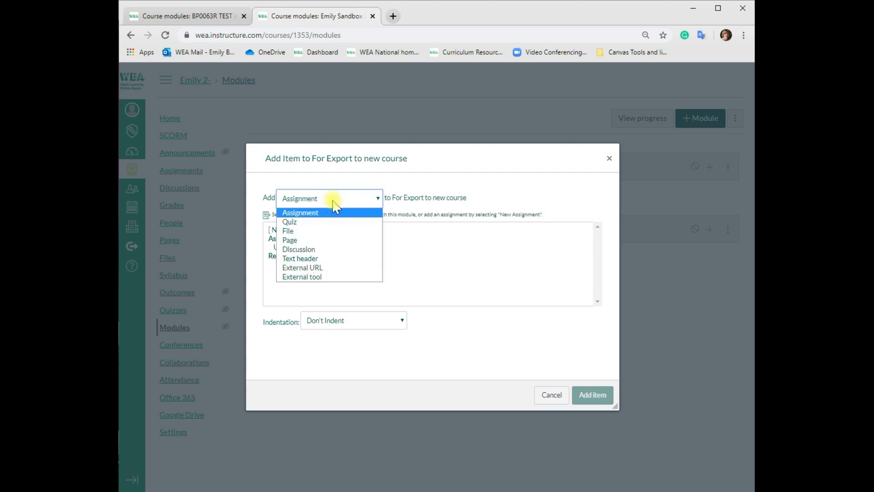
{"action": "left_click", "coordinate": [329, 250]}
{"action": "left_click", "coordinate": [315, 240]}
{"action": "left_click", "coordinate": [577, 399]}
Step: Begin adding file items to the module For Export to new course, selecting the file "CIS What is mentoring Pathways taster.doc"
{"action": "left_click", "coordinate": [710, 230]}
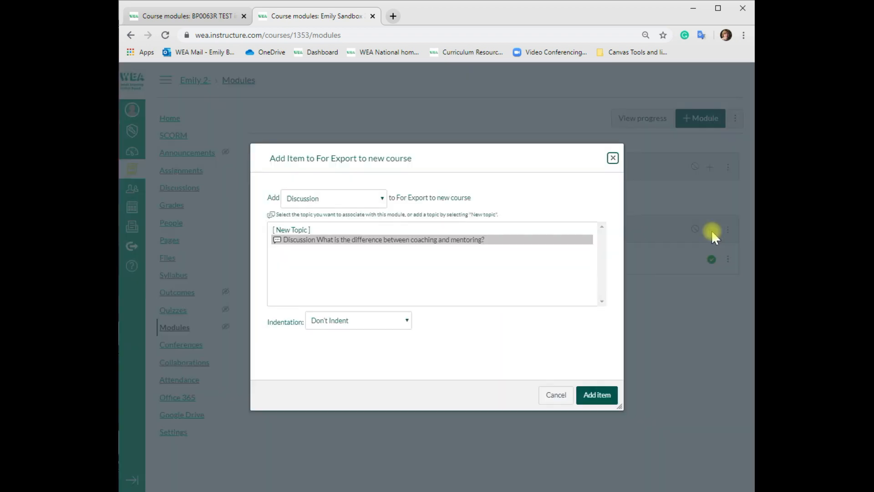
{"action": "left_click", "coordinate": [378, 200]}
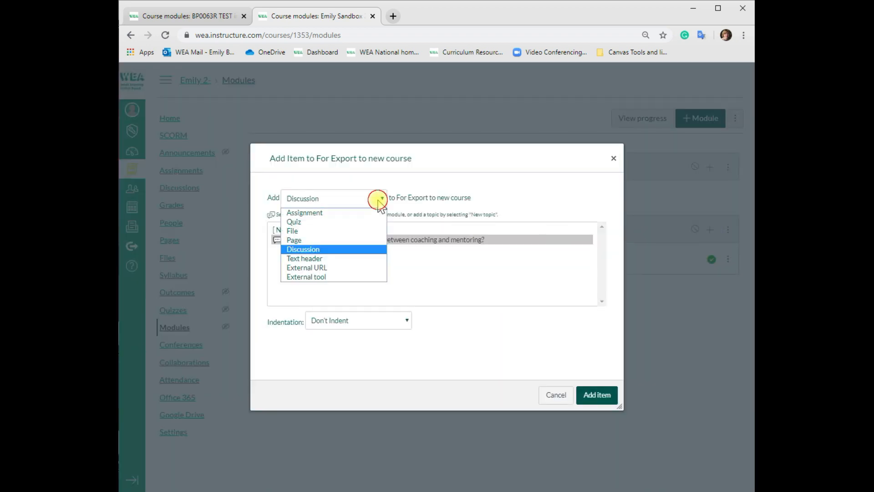
{"action": "left_click", "coordinate": [342, 230]}
{"action": "left_click", "coordinate": [350, 247]}
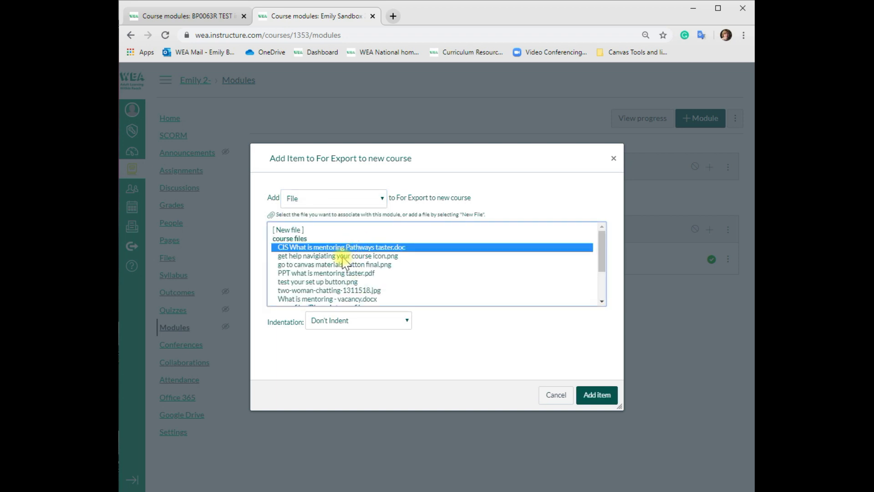
{"action": "left_click", "coordinate": [342, 257], "text": "ctrl"}
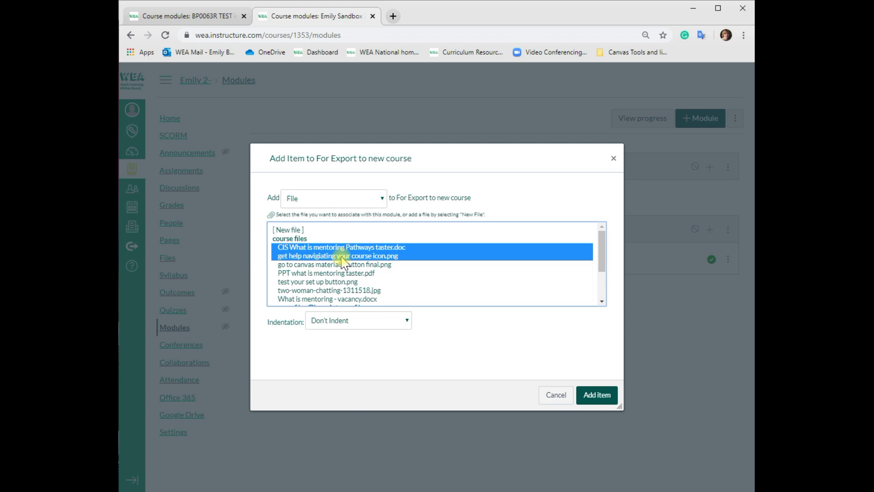
{"action": "left_click", "coordinate": [342, 265], "text": "ctrl"}
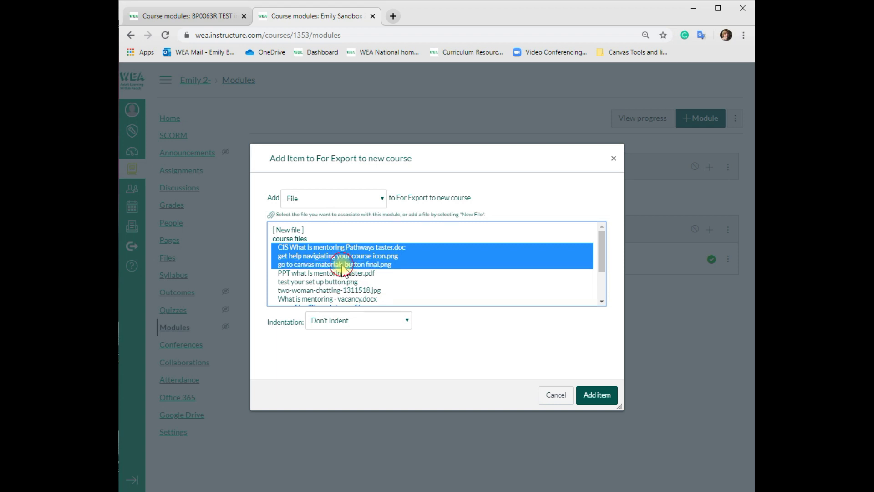
{"action": "left_click", "coordinate": [341, 266], "text": "ctrl"}
{"action": "left_click", "coordinate": [342, 255], "text": "ctrl"}
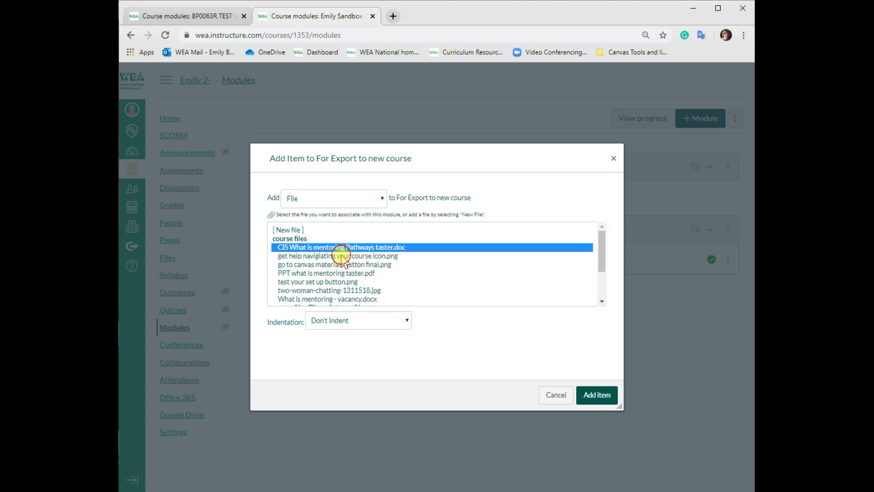
Step: Include "What is mentoring - vacancy.docx" and "PPT what is mentoring taster.pdf" in the file selection and add the selected files to the module
{"action": "left_click_drag", "start_coordinate": [601, 250], "coordinate": [601, 286]}
{"action": "left_click", "coordinate": [332, 246], "text": "ctrl"}
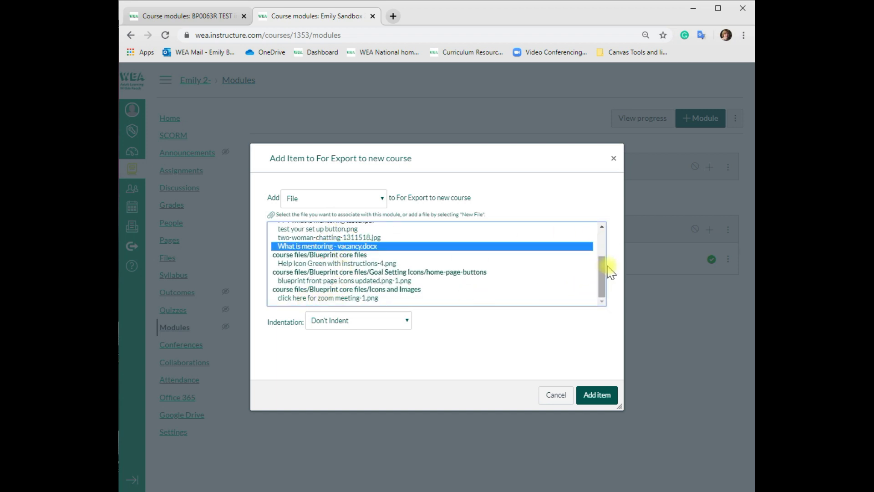
{"action": "left_click_drag", "start_coordinate": [601, 276], "coordinate": [602, 261]}
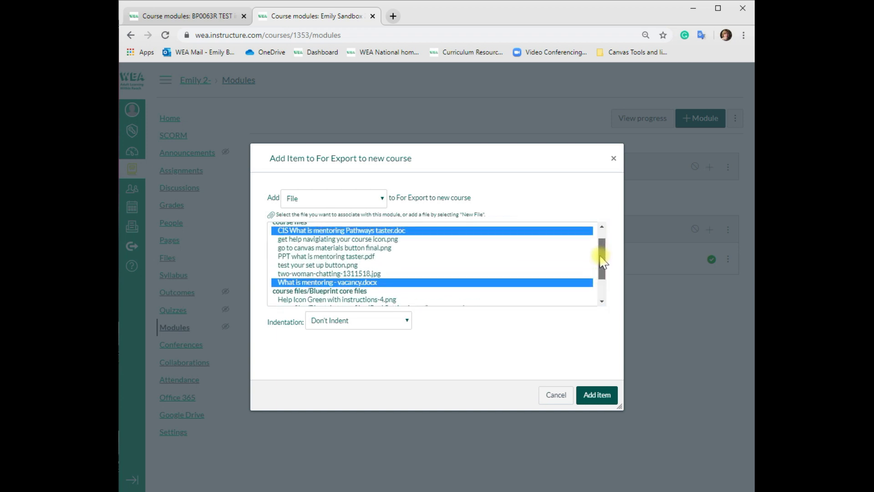
{"action": "left_click", "coordinate": [308, 257], "text": "ctrl"}
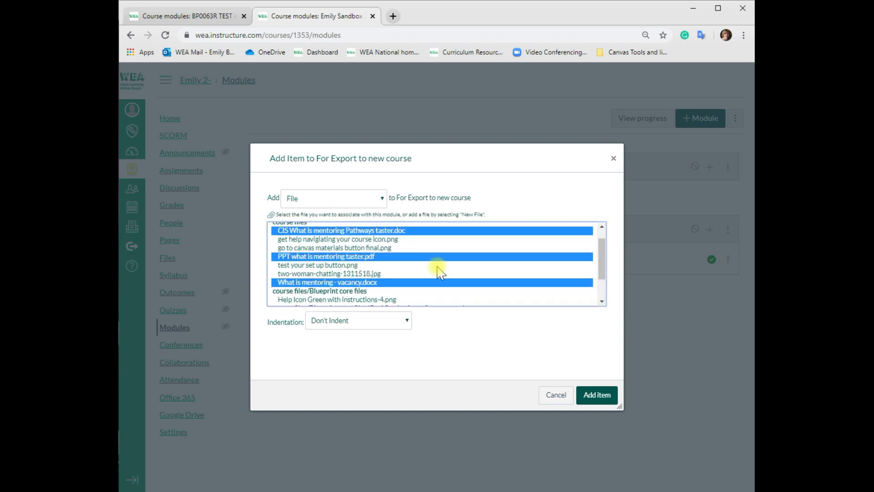
{"action": "left_click", "coordinate": [595, 397]}
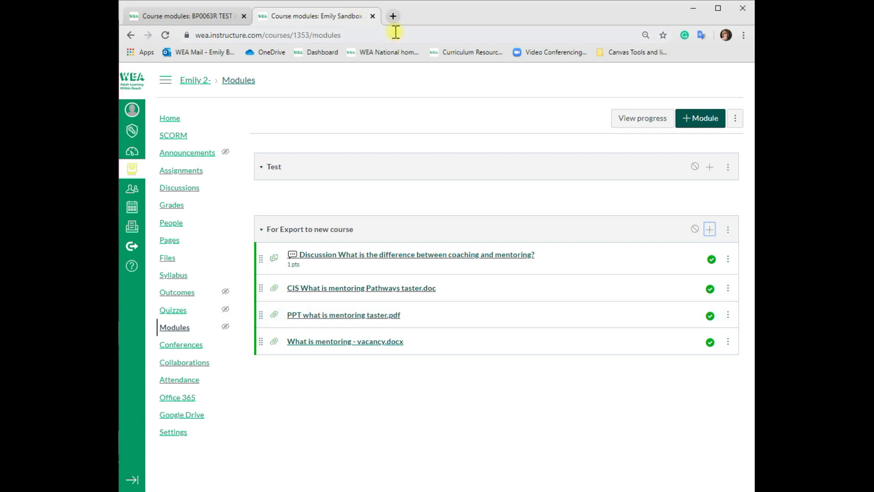
Step: Open the other sandbox course, the one without "2- SCORM" in its name, from the Canvas course list in a new browser tab
{"action": "left_click", "coordinate": [395, 18]}
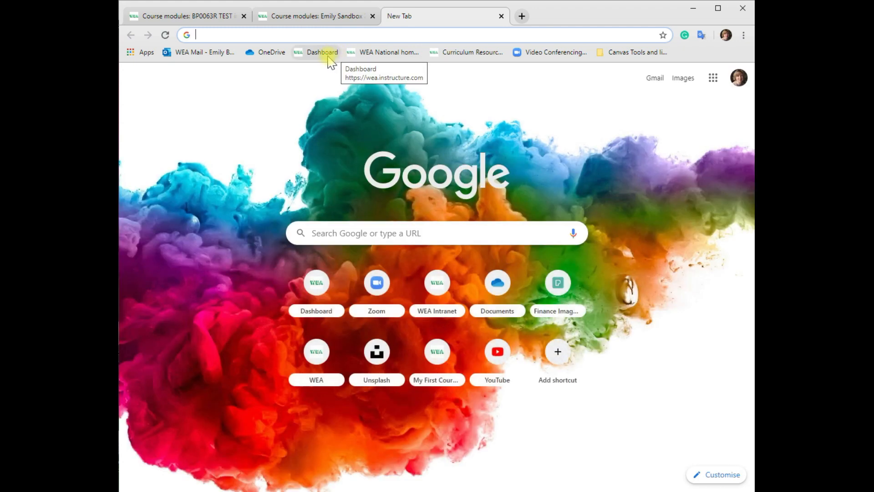
{"action": "left_click", "coordinate": [323, 53]}
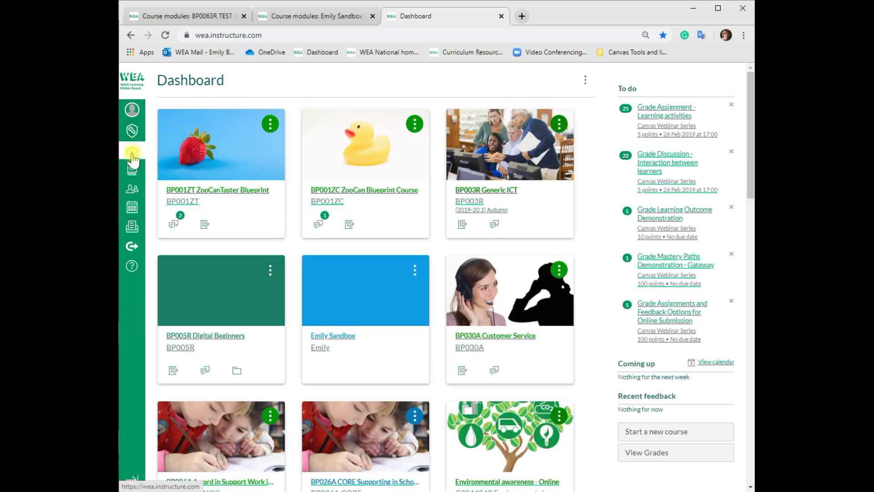
{"action": "left_click", "coordinate": [133, 160]}
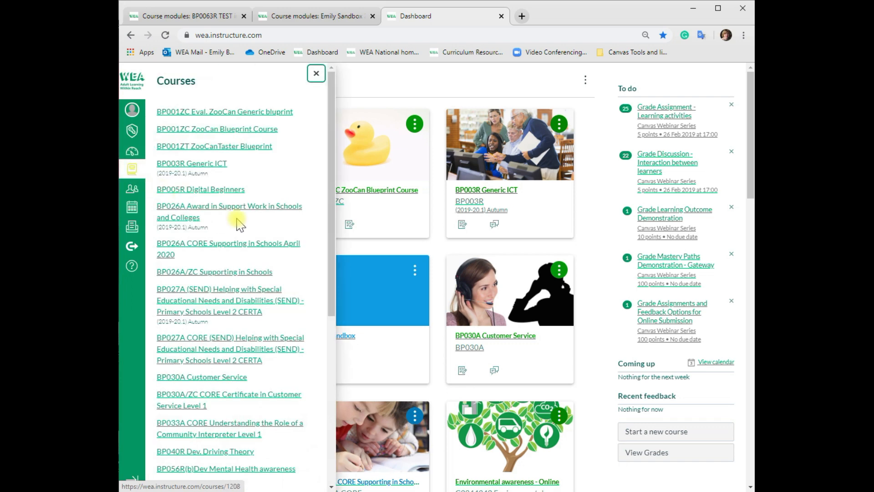
{"action": "scroll", "coordinate": [256, 295], "scroll_direction": "down", "scroll_amount": 6}
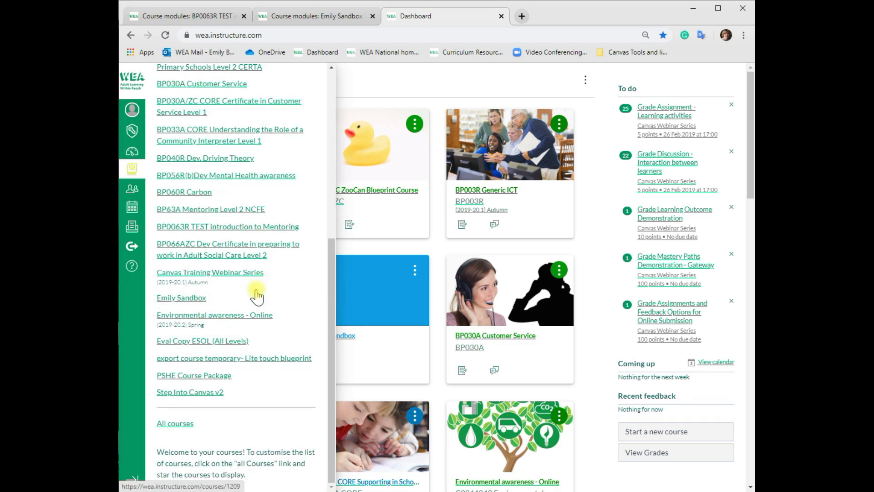
{"action": "scroll", "coordinate": [255, 295], "scroll_direction": "down", "scroll_amount": 3}
{"action": "left_click", "coordinate": [255, 296]}
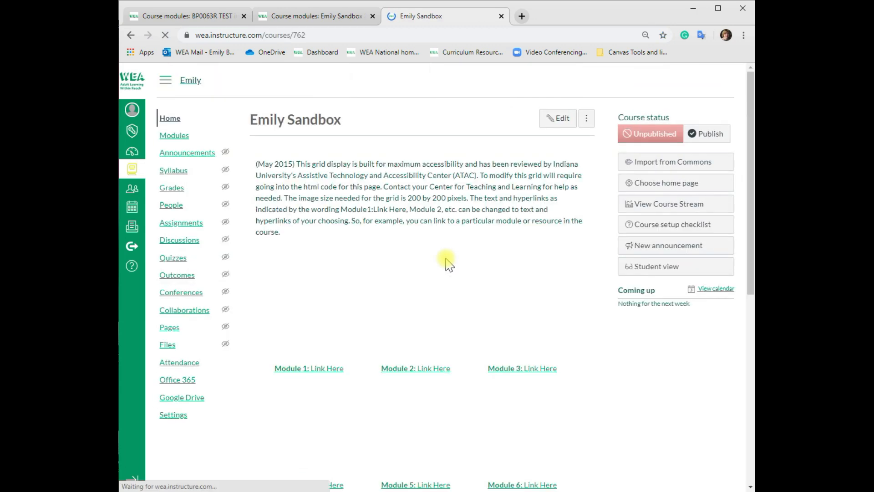
Step: Examine the destination sandbox course's home page and modules, and check them against the export module in the SCORM sandbox
{"action": "scroll", "coordinate": [447, 260], "scroll_direction": "down", "scroll_amount": 10}
{"action": "scroll", "coordinate": [446, 260], "scroll_direction": "up", "scroll_amount": 10}
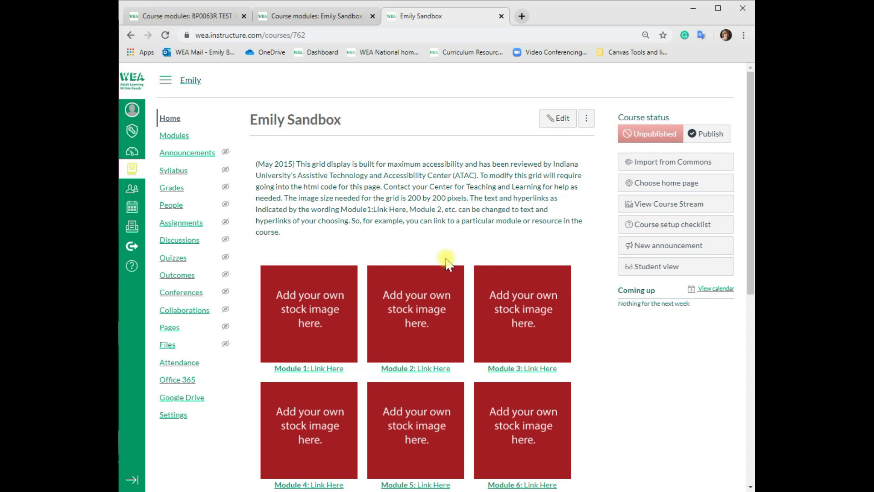
{"action": "left_click", "coordinate": [174, 136]}
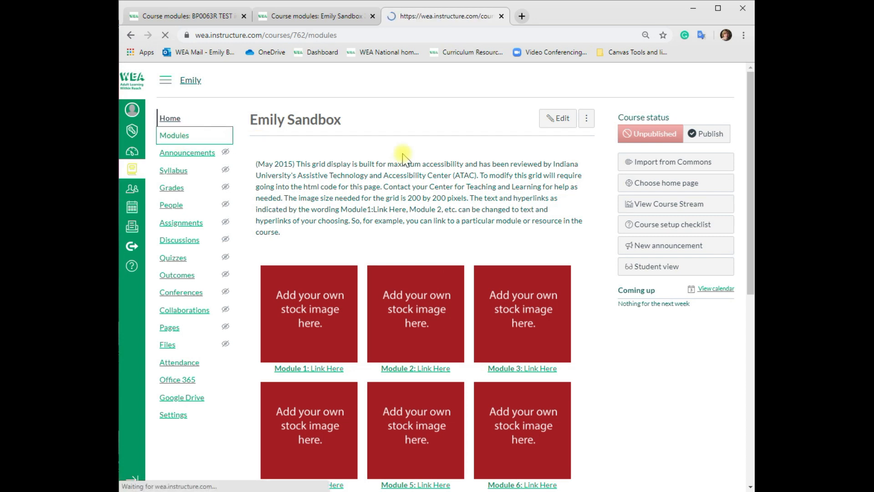
{"action": "scroll", "coordinate": [396, 175], "scroll_direction": "down", "scroll_amount": 20}
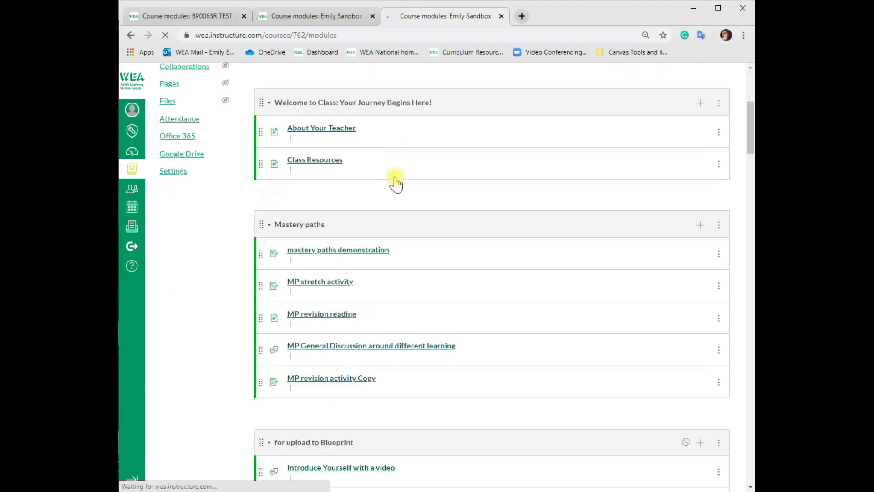
{"action": "scroll", "coordinate": [396, 180], "scroll_direction": "down", "scroll_amount": 10}
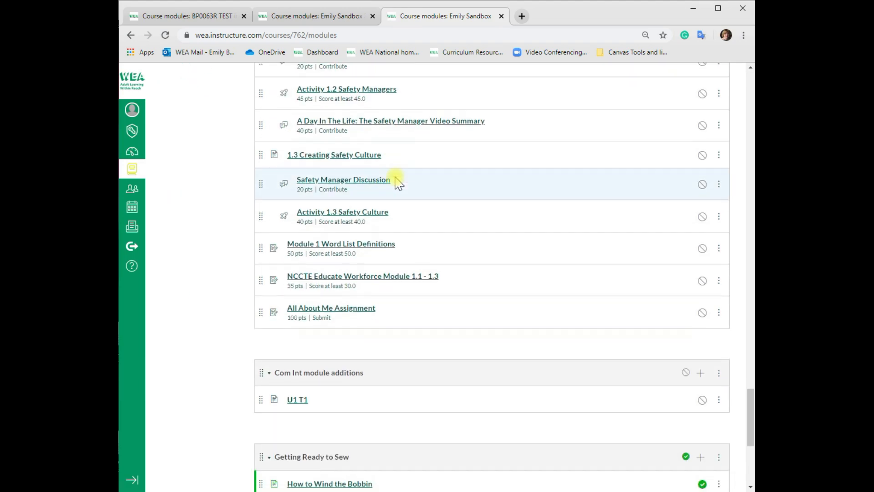
{"action": "scroll", "coordinate": [396, 180], "scroll_direction": "up", "scroll_amount": 20}
{"action": "left_click", "coordinate": [328, 17]}
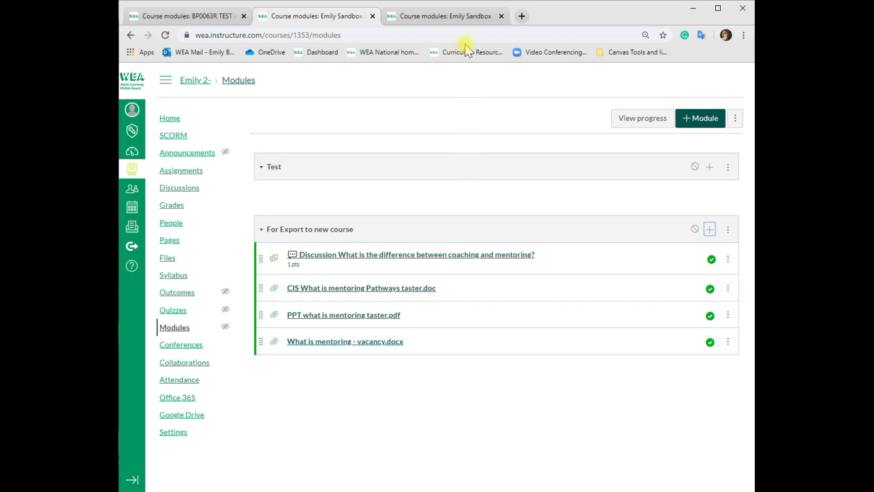
{"action": "left_click", "coordinate": [457, 25]}
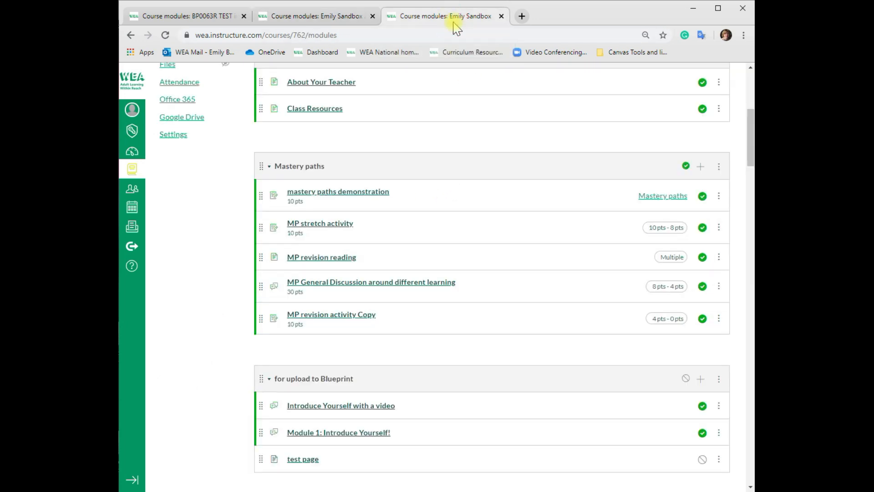
Step: Open the Import Course Content page from the destination sandbox course's settings
{"action": "left_click", "coordinate": [173, 135]}
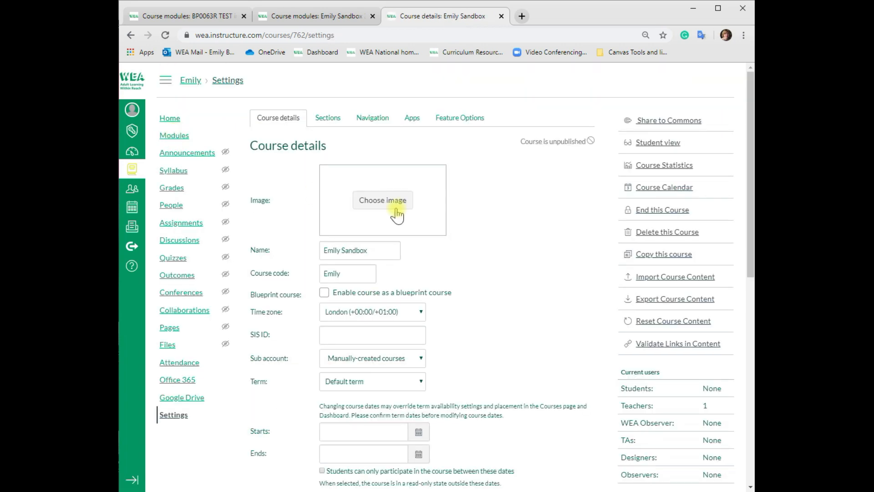
{"action": "scroll", "coordinate": [517, 272], "scroll_direction": "down", "scroll_amount": 10}
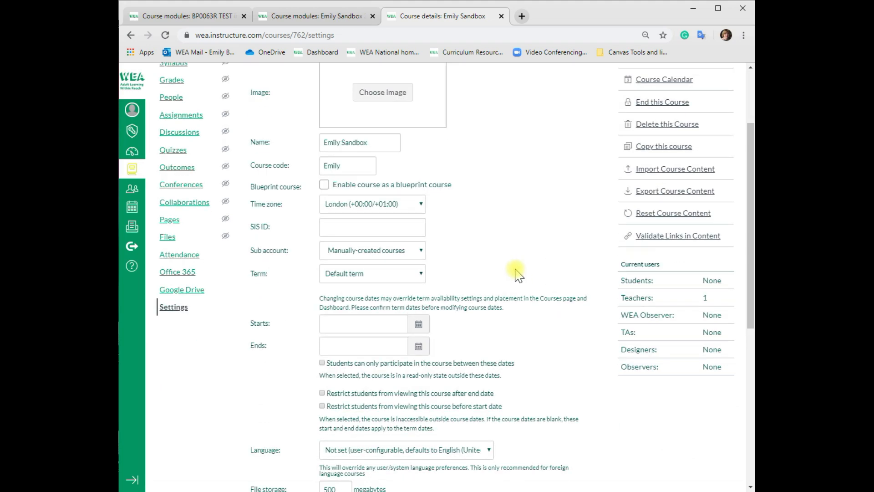
{"action": "scroll", "coordinate": [515, 286], "scroll_direction": "up", "scroll_amount": 7}
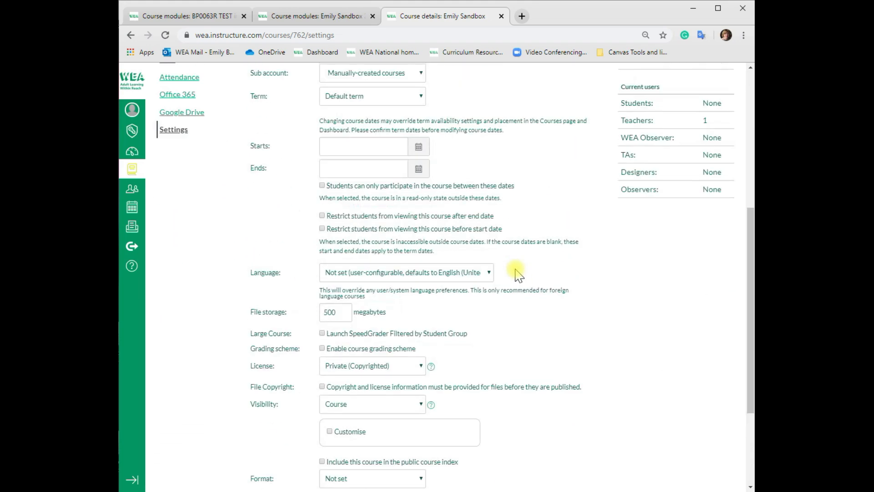
{"action": "left_click", "coordinate": [670, 171]}
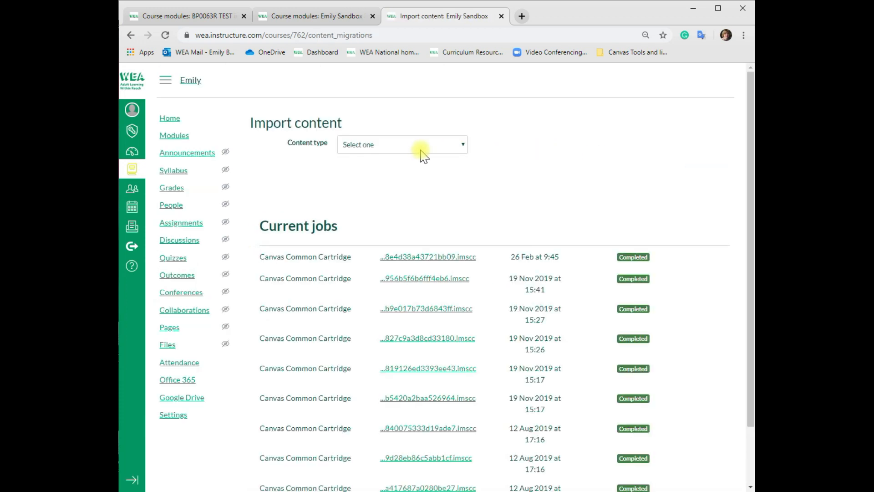
Step: Start a Copy a Canvas course import from the "Sandbox 2- SCORM" course with the Select specific content option
{"action": "left_click", "coordinate": [415, 147]}
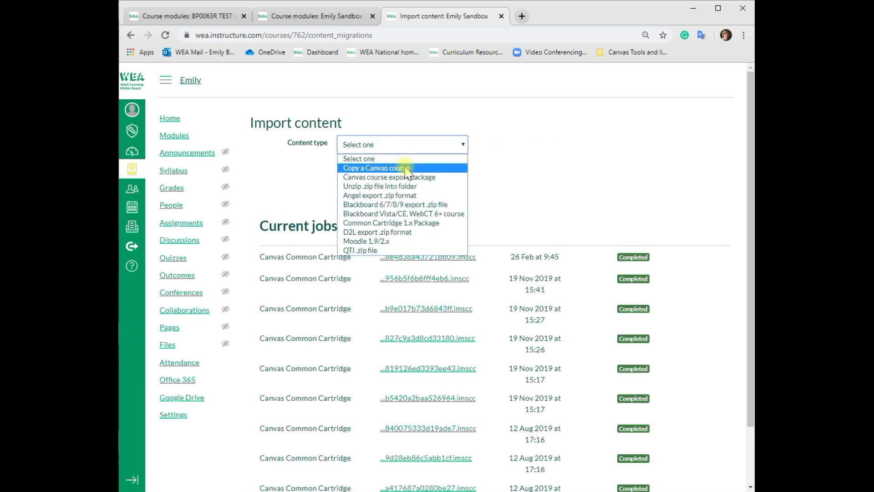
{"action": "left_click", "coordinate": [405, 168]}
{"action": "left_click", "coordinate": [400, 174]}
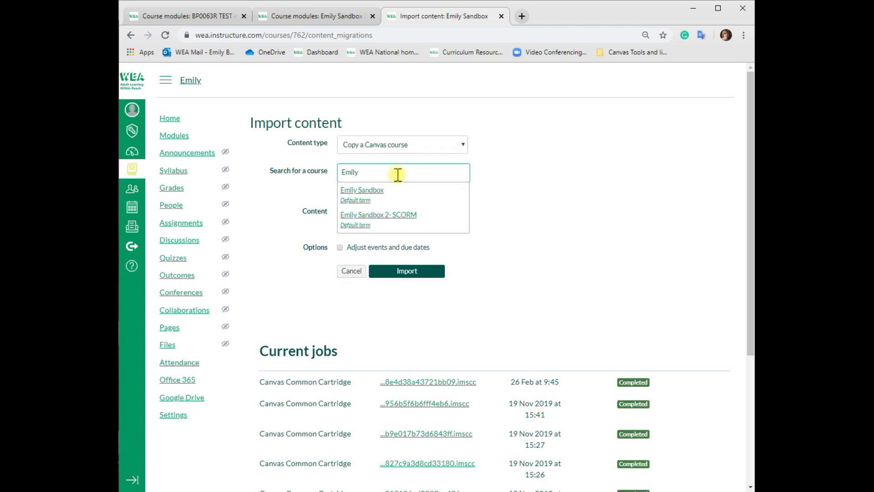
{"action": "left_click", "coordinate": [394, 213]}
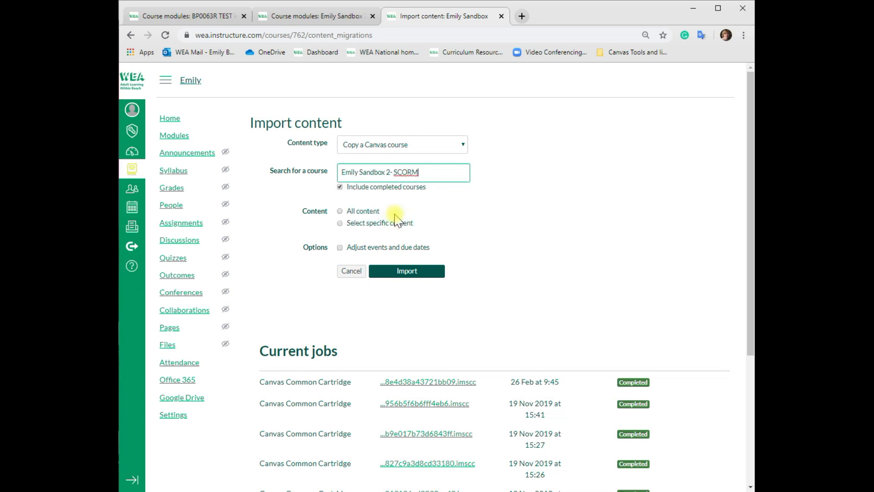
{"action": "left_click", "coordinate": [363, 227]}
{"action": "left_click", "coordinate": [404, 269]}
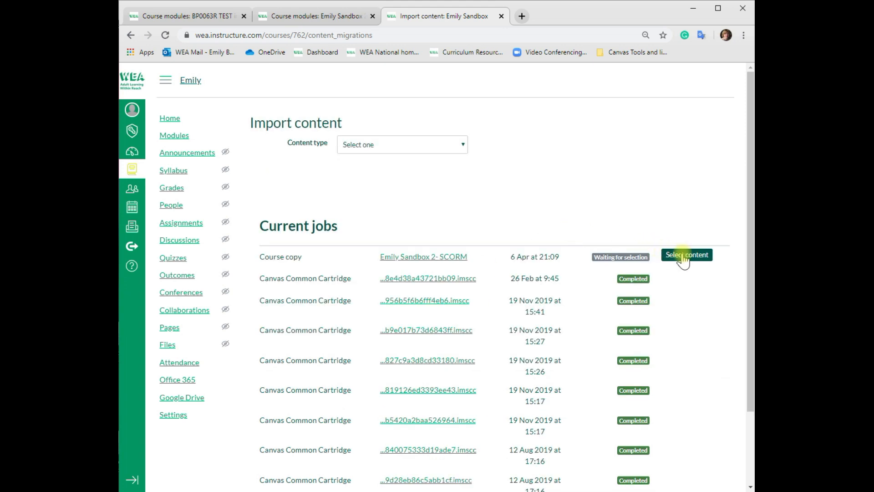
Step: Choose only the module For Export to new course as the content of the course copy job and submit the selection
{"action": "left_click", "coordinate": [686, 255]}
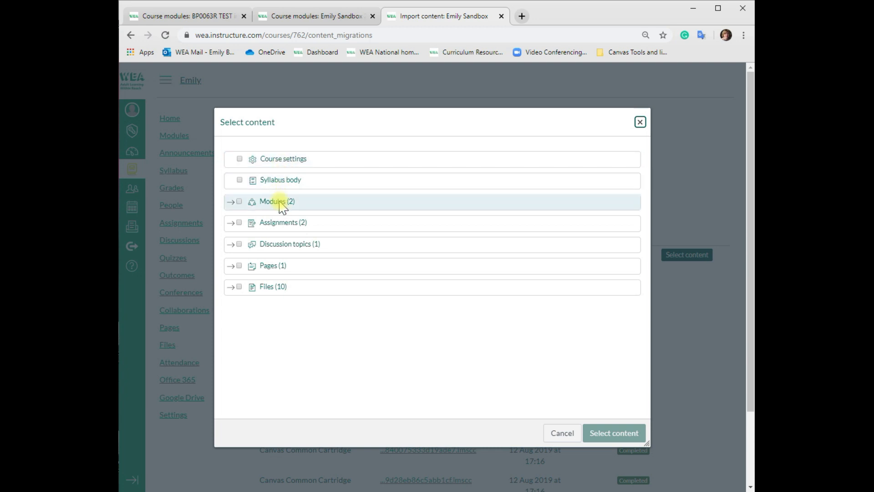
{"action": "left_click", "coordinate": [232, 202]}
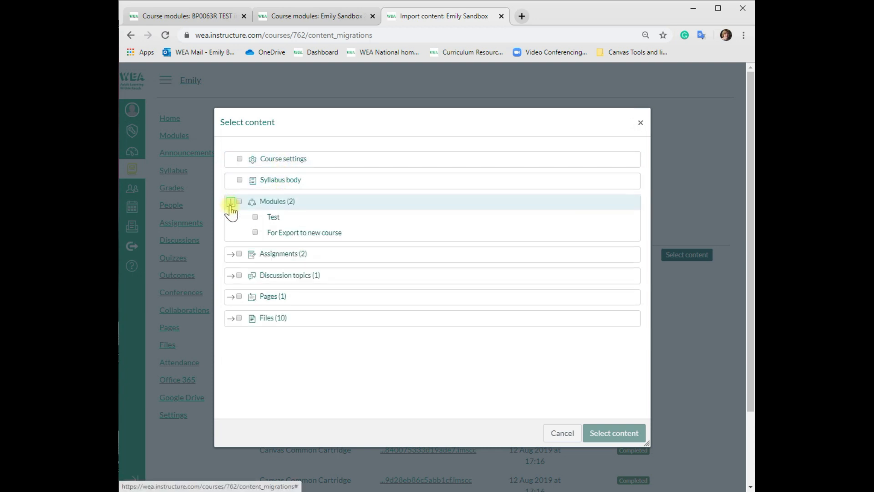
{"action": "left_click", "coordinate": [299, 236]}
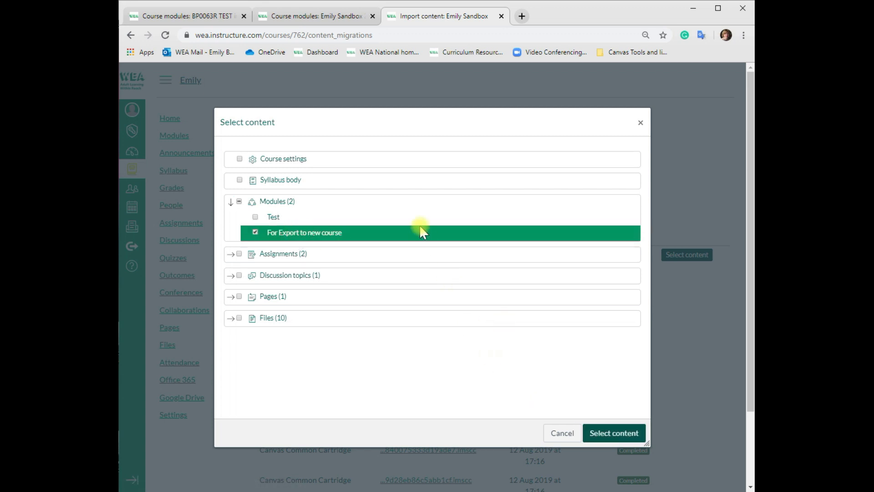
{"action": "left_click", "coordinate": [340, 17]}
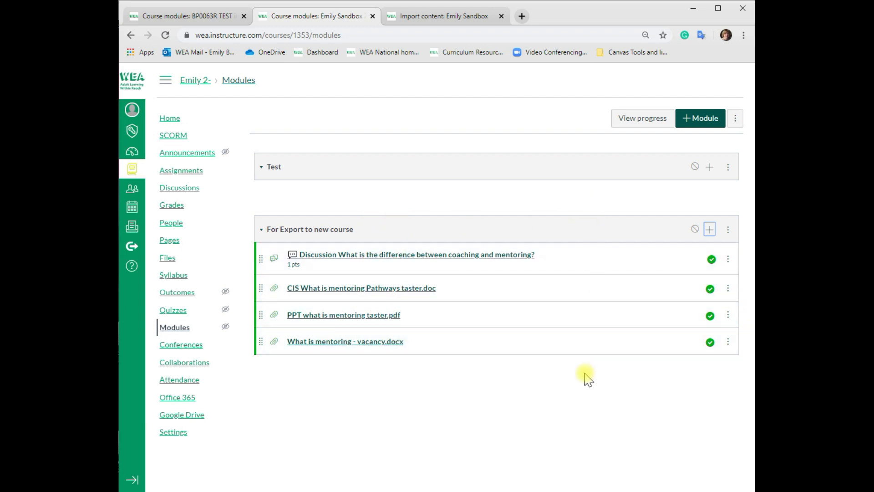
{"action": "left_click", "coordinate": [450, 16]}
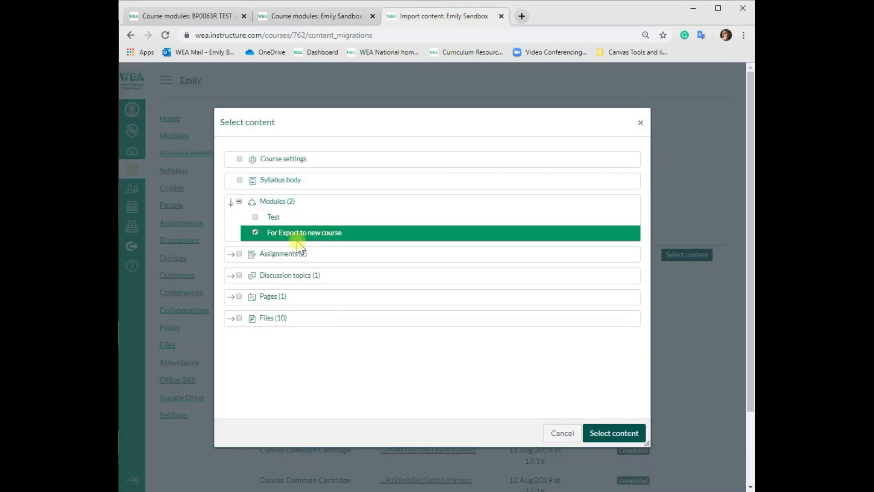
{"action": "left_click", "coordinate": [624, 436]}
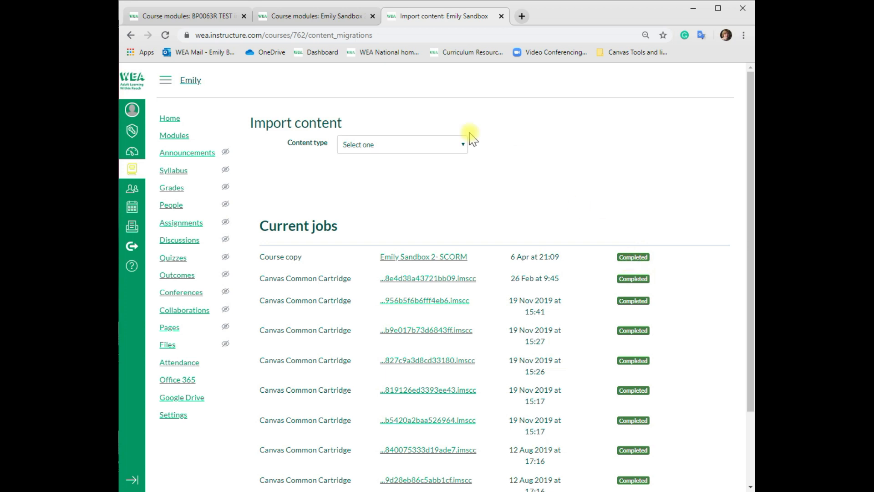
Step: Examine the destination sandbox course's modules list down to the imported For Export to new course module and its items
{"action": "left_click", "coordinate": [174, 136]}
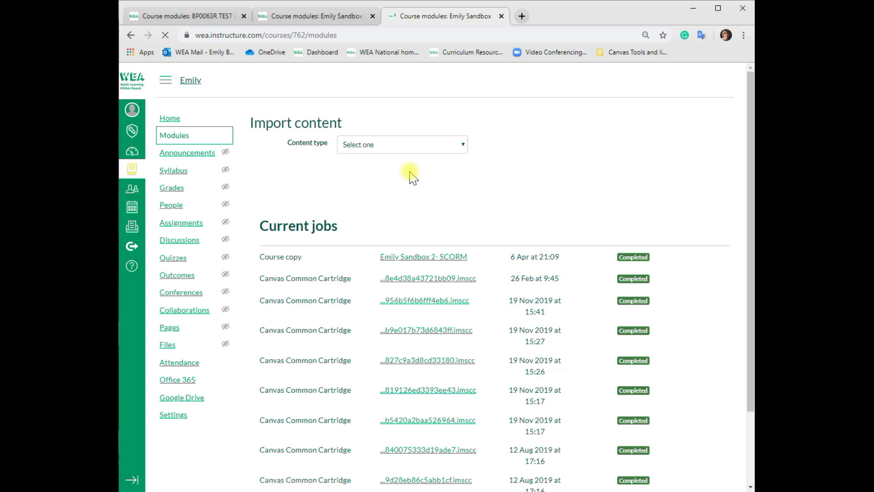
{"action": "scroll", "coordinate": [413, 177], "scroll_direction": "down", "scroll_amount": 20}
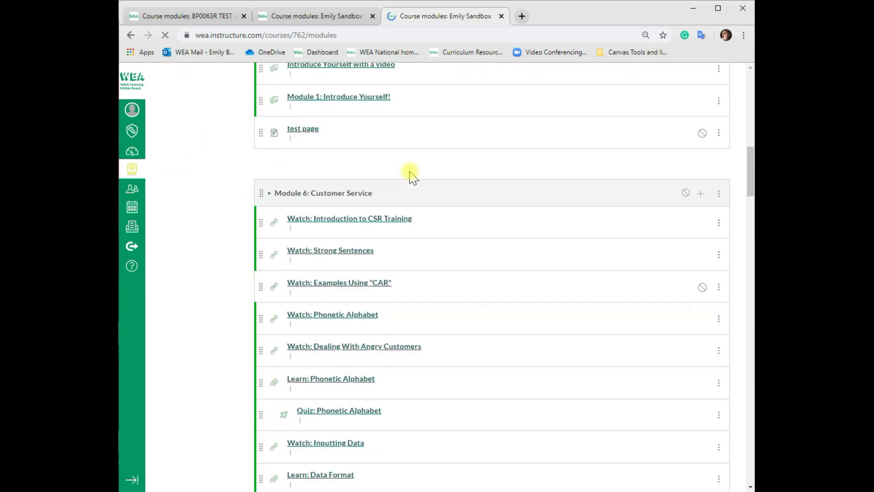
{"action": "scroll", "coordinate": [413, 176], "scroll_direction": "down", "scroll_amount": 20}
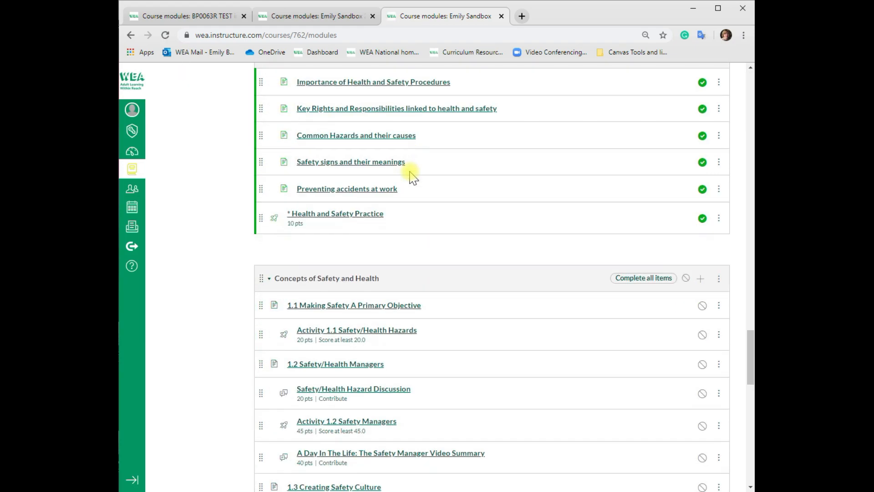
{"action": "scroll", "coordinate": [413, 177], "scroll_direction": "down", "scroll_amount": 20}
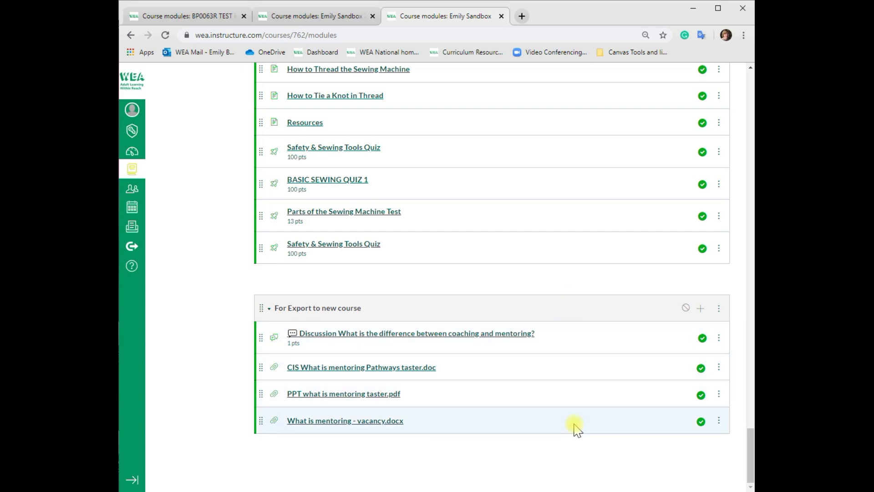
{"action": "scroll", "coordinate": [574, 428], "scroll_direction": "up", "scroll_amount": 20}
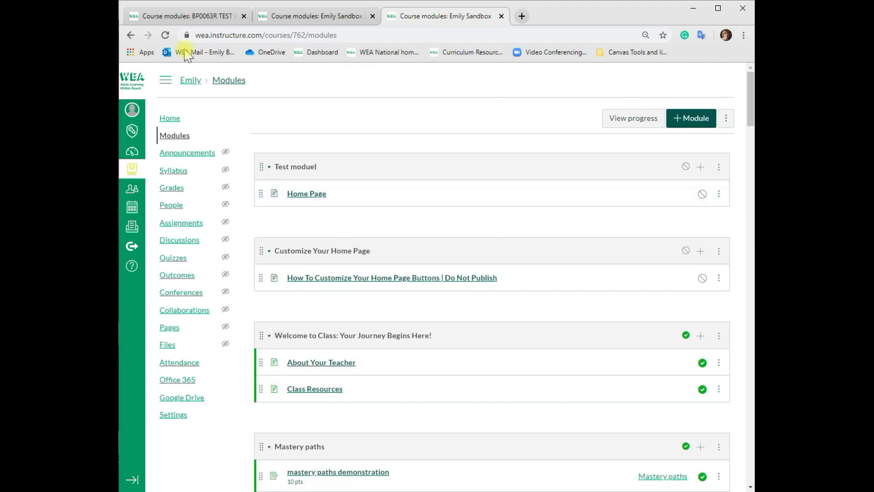
Step: Review the original Session 2 What is mentoring? content in the BP0063R TEST course's modules
{"action": "left_click", "coordinate": [172, 16]}
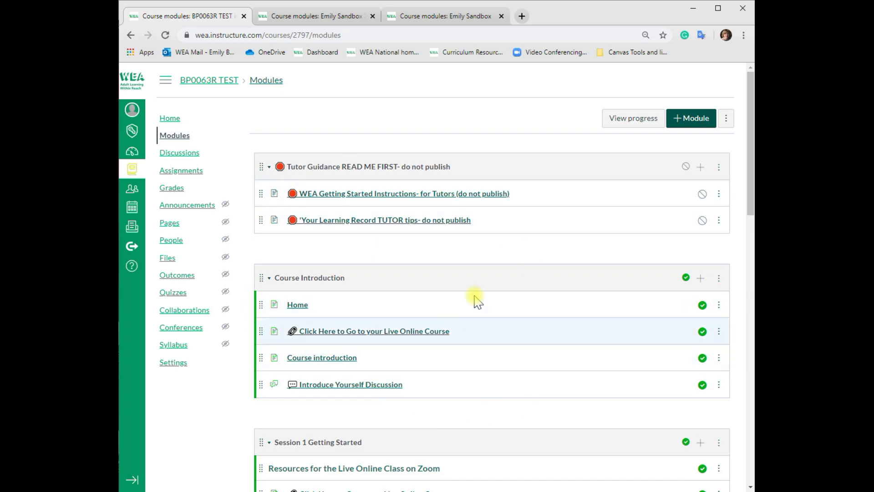
{"action": "scroll", "coordinate": [474, 293], "scroll_direction": "down", "scroll_amount": 12}
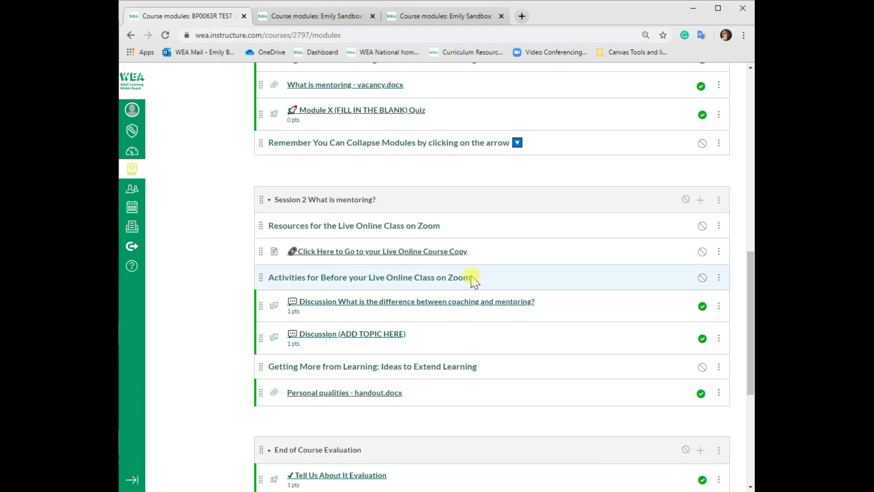
{"action": "scroll", "coordinate": [474, 280], "scroll_direction": "up", "scroll_amount": 12}
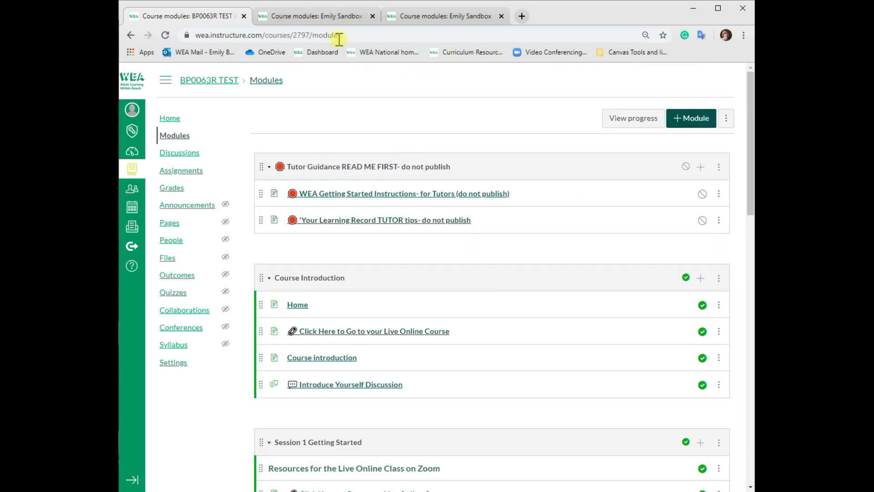
Step: Review the SCORM sandbox's course copy jobs on its Import Course Content page and return to that course's home page
{"action": "left_click", "coordinate": [316, 18]}
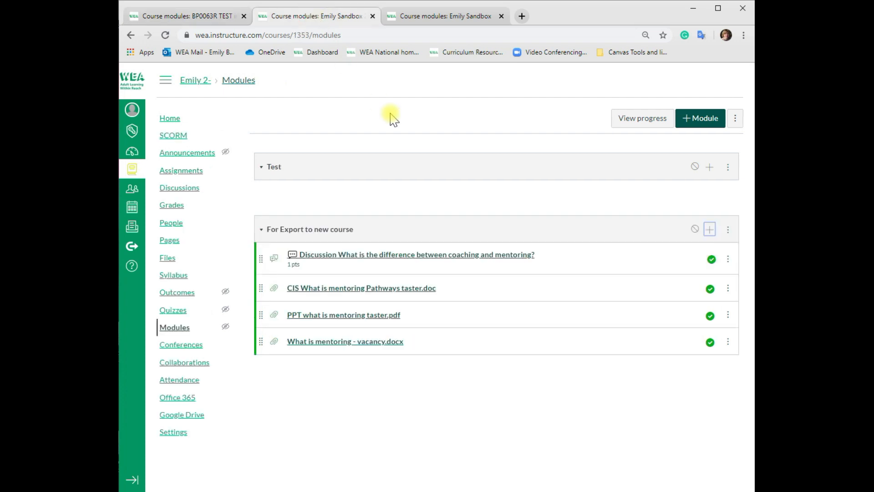
{"action": "left_click", "coordinate": [165, 437]}
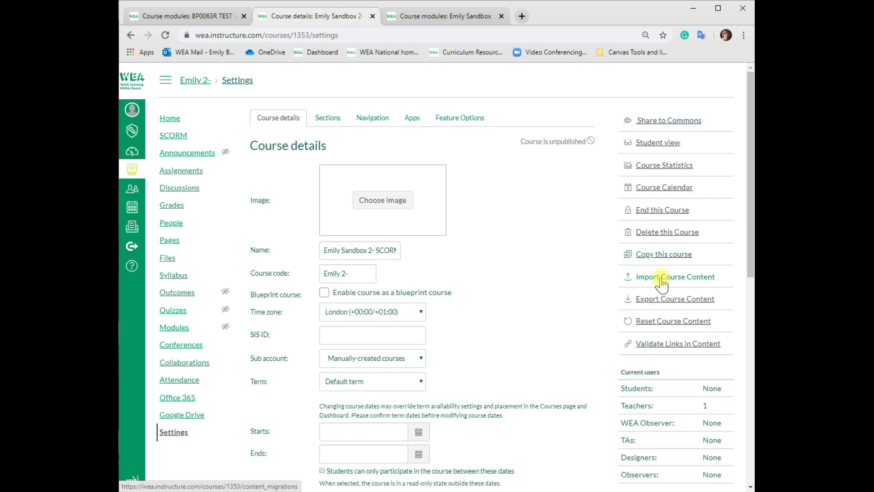
{"action": "left_click", "coordinate": [661, 278]}
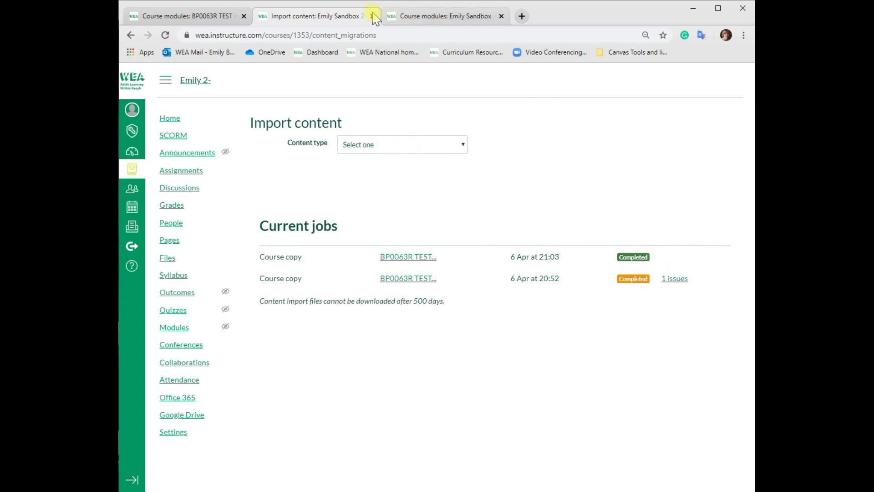
{"action": "left_click", "coordinate": [170, 120]}
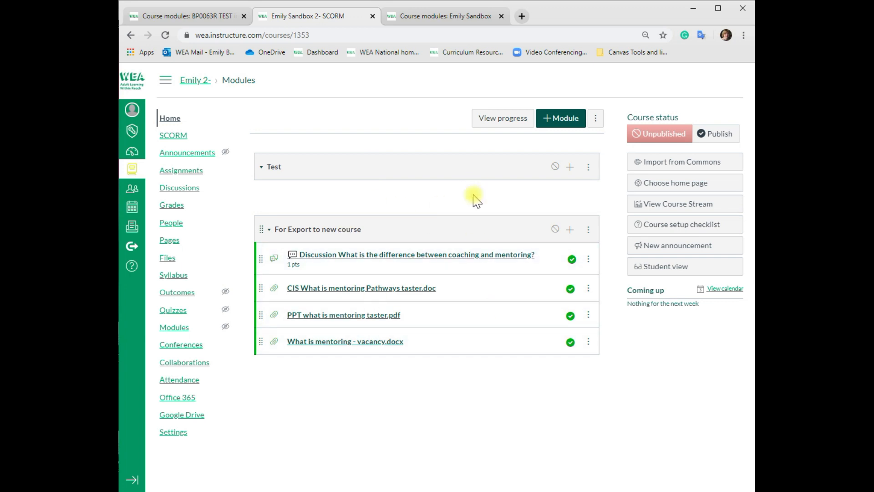
Step: Compare the SCORM sandbox's export module with the imported copy at the end of the destination course's modules
{"action": "left_click", "coordinate": [435, 18]}
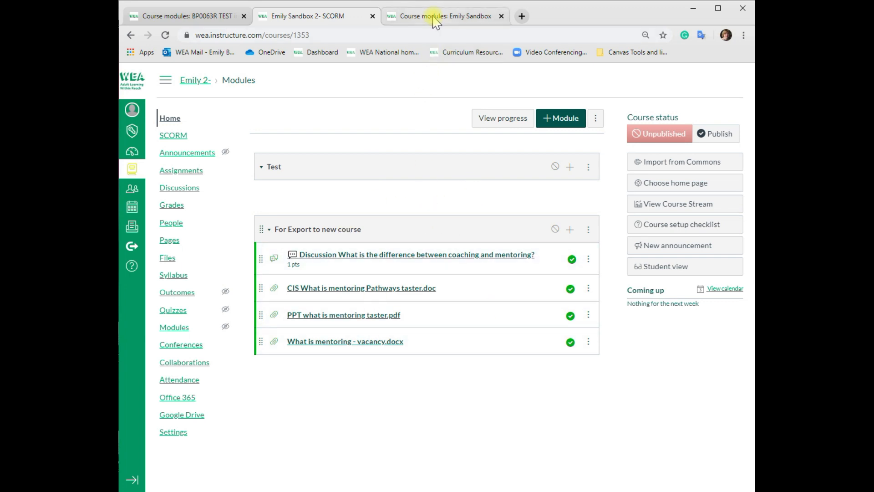
{"action": "scroll", "coordinate": [447, 371], "scroll_direction": "down", "scroll_amount": 20}
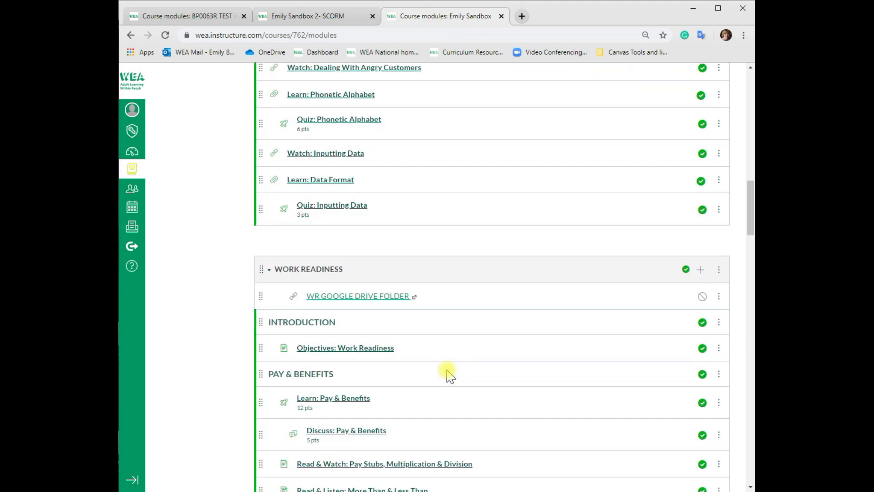
{"action": "scroll", "coordinate": [447, 372], "scroll_direction": "down", "scroll_amount": 15}
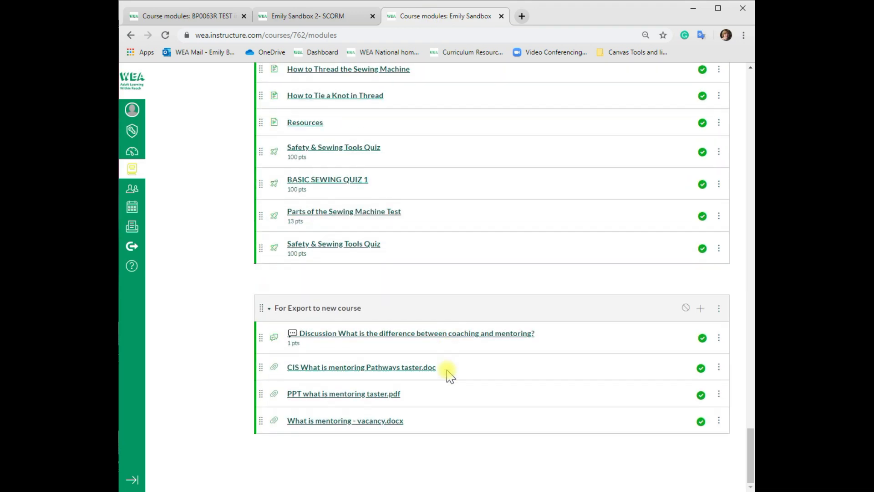